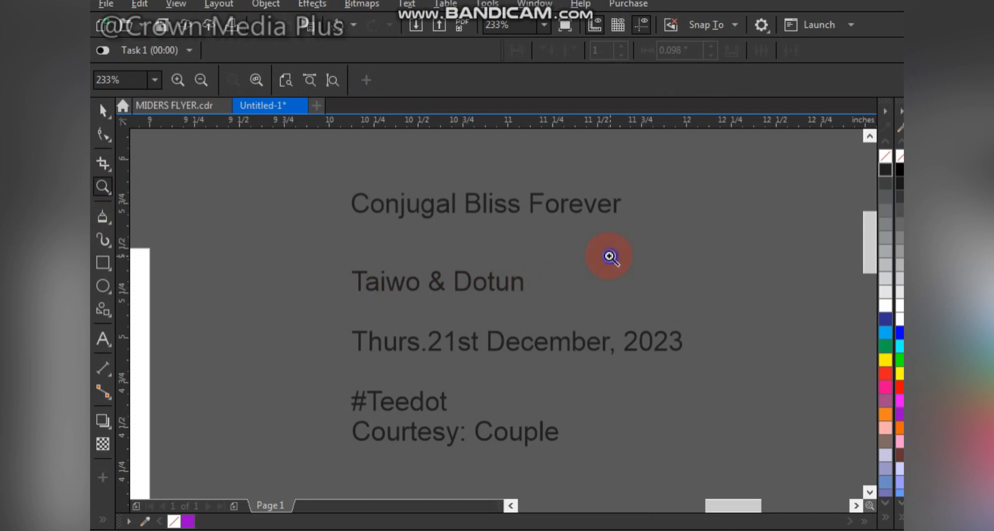
# Step: Examine the invitation text, the couple photos and the gold ornaments placed beside the page
pyautogui.press('F4')
pyautogui.moveTo(432, 170); pyautogui.dragTo(641, 245)
pyautogui.click(412, 246)
pyautogui.press('F4')
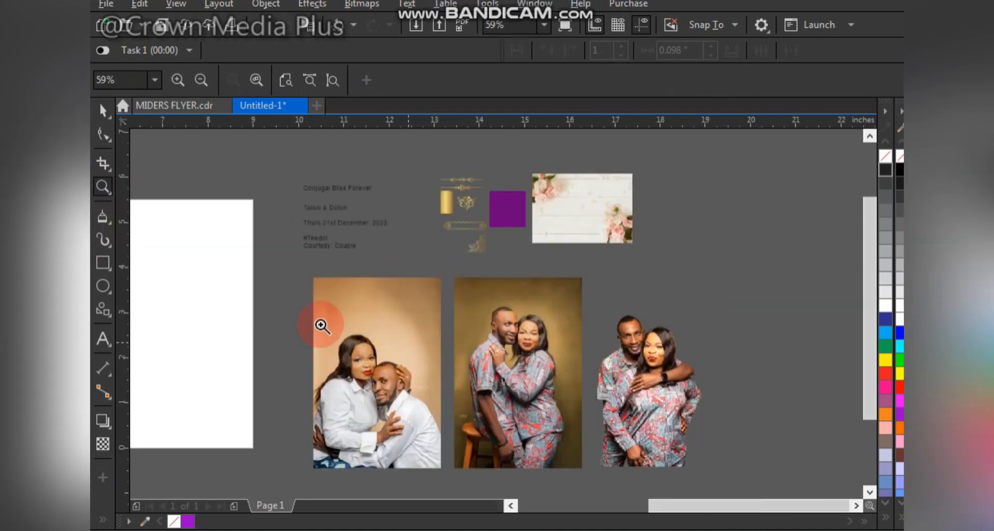
pyautogui.moveTo(274, 267); pyautogui.dragTo(688, 468)
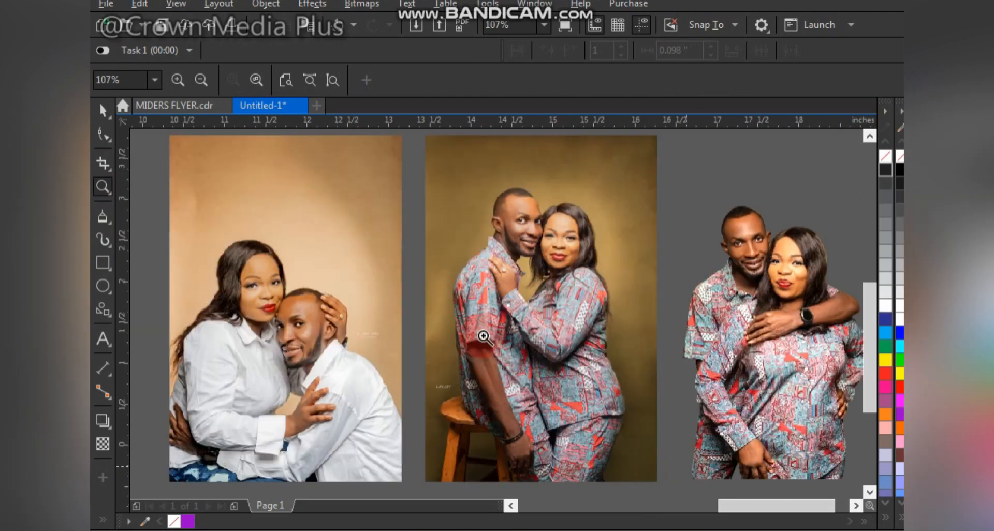
pyautogui.rightClick(451, 285)
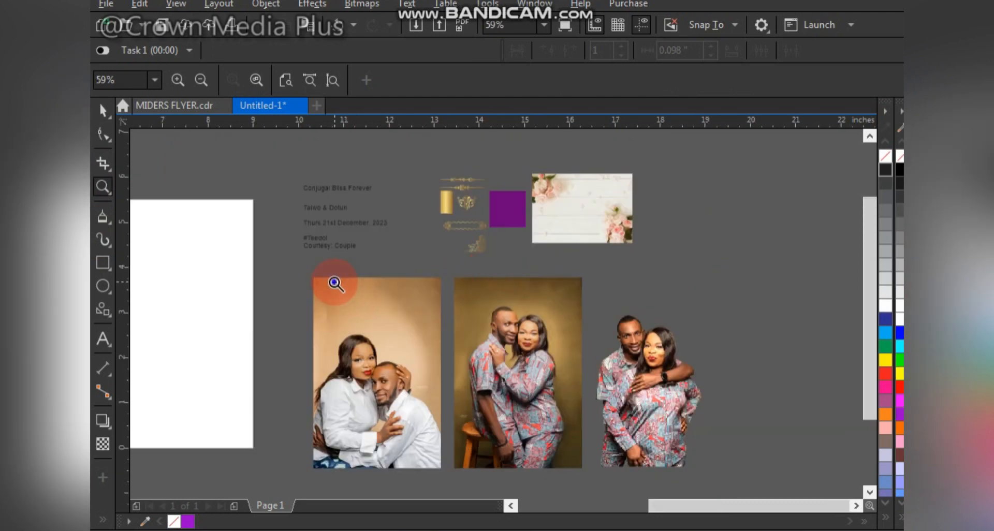
pyautogui.rightClick(334, 282)
pyautogui.moveTo(229, 165); pyautogui.dragTo(825, 405)
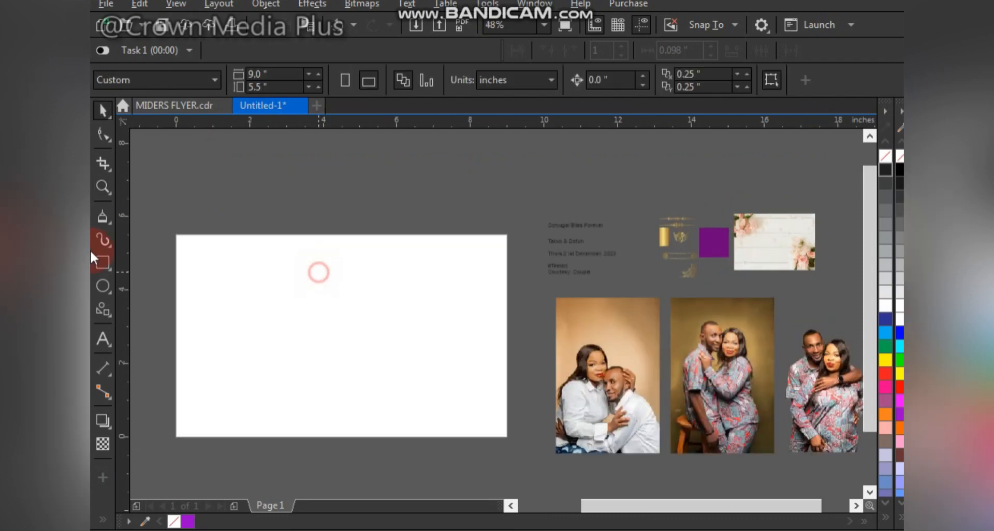
# Step: Create a page-sized 9 × 5.5 in rectangle centred on the page and fill it with light grey
pyautogui.doubleClick(101, 262)
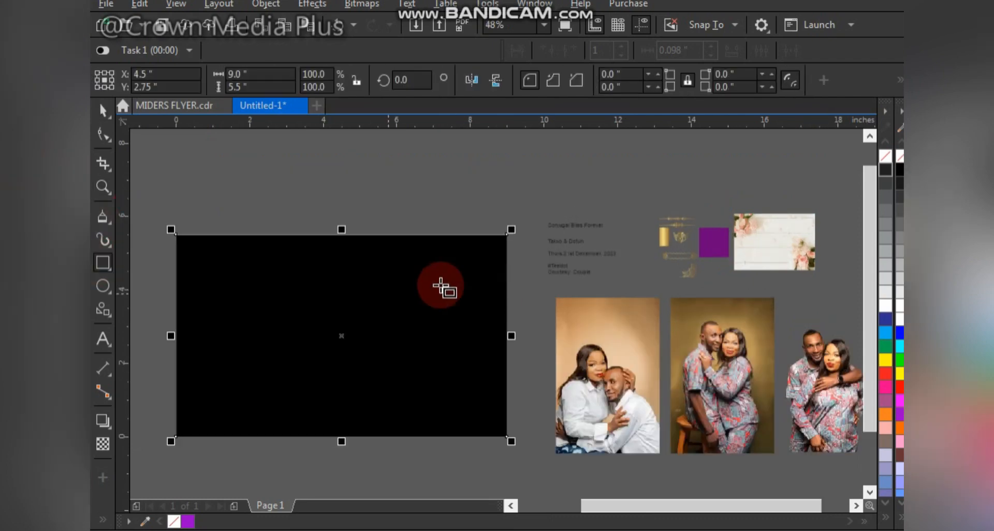
pyautogui.press('space')
pyautogui.moveTo(446, 294); pyautogui.dragTo(430, 251)
pyautogui.press('p')
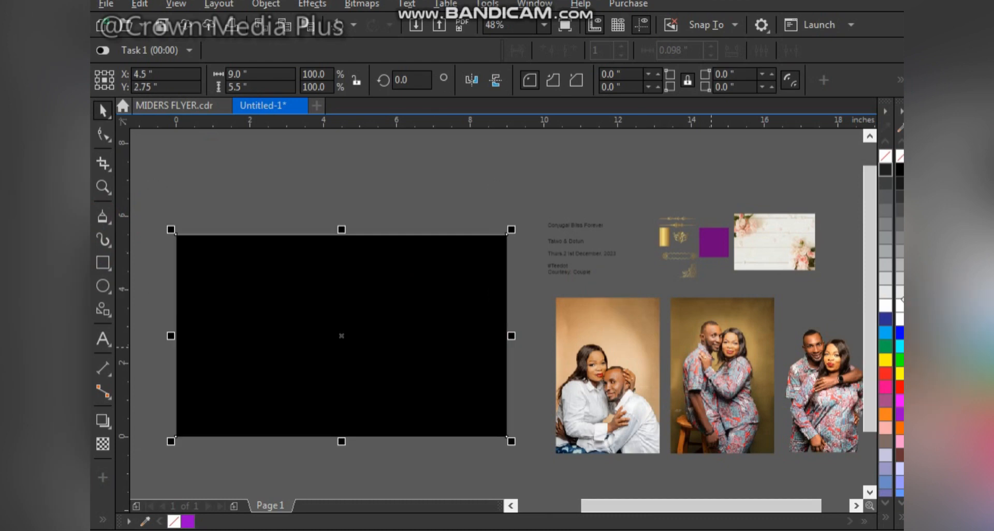
pyautogui.click(886, 292)
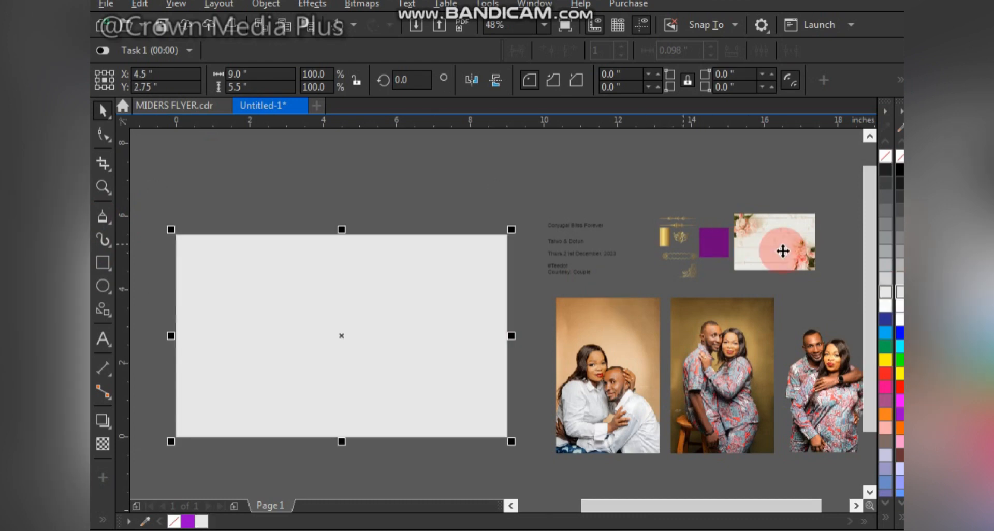
# Step: Enlarge the floral wood background image to about 6.23 × 4.3 in and PowerClip it inside the grey rectangle
pyautogui.click(779, 251)
pyautogui.moveTo(764, 251); pyautogui.dragTo(478, 317)
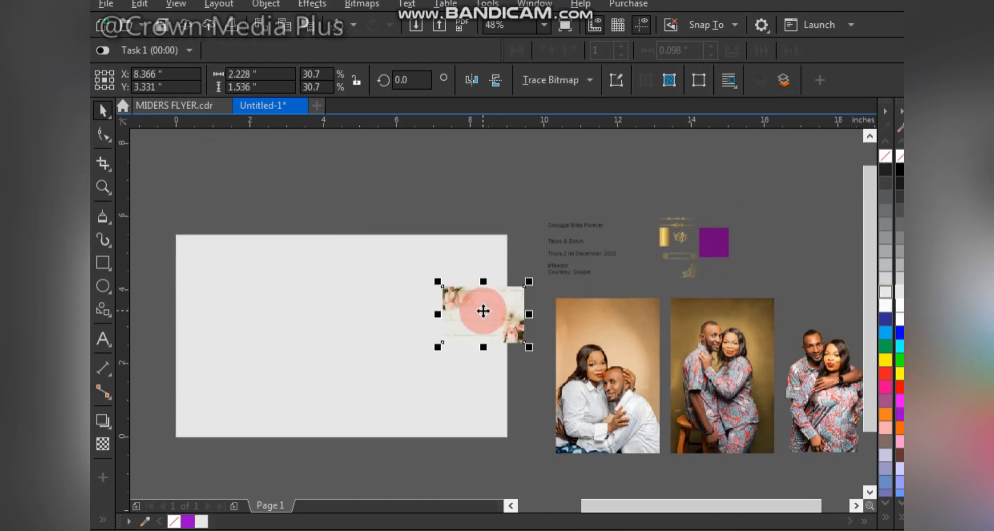
pyautogui.moveTo(436, 281); pyautogui.dragTo(361, 212)
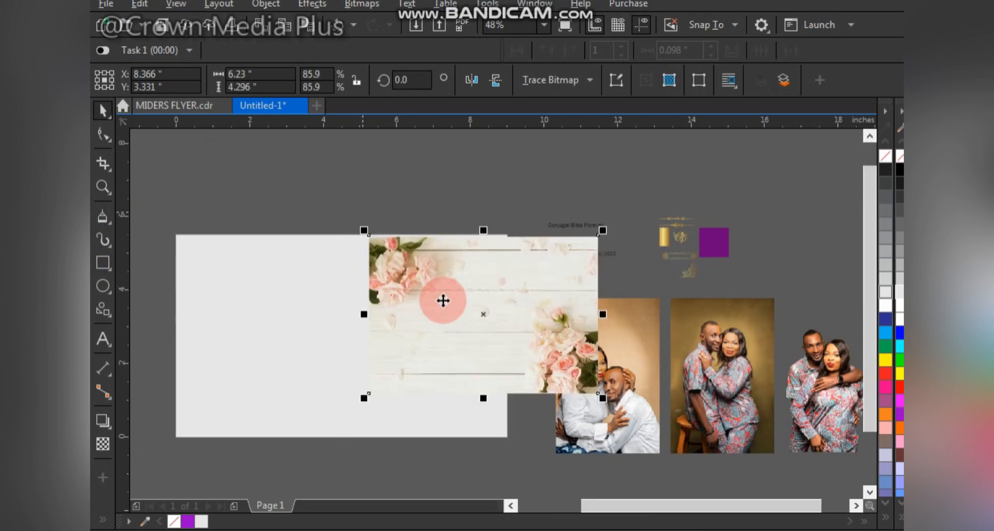
pyautogui.moveTo(453, 266); pyautogui.dragTo(313, 311)
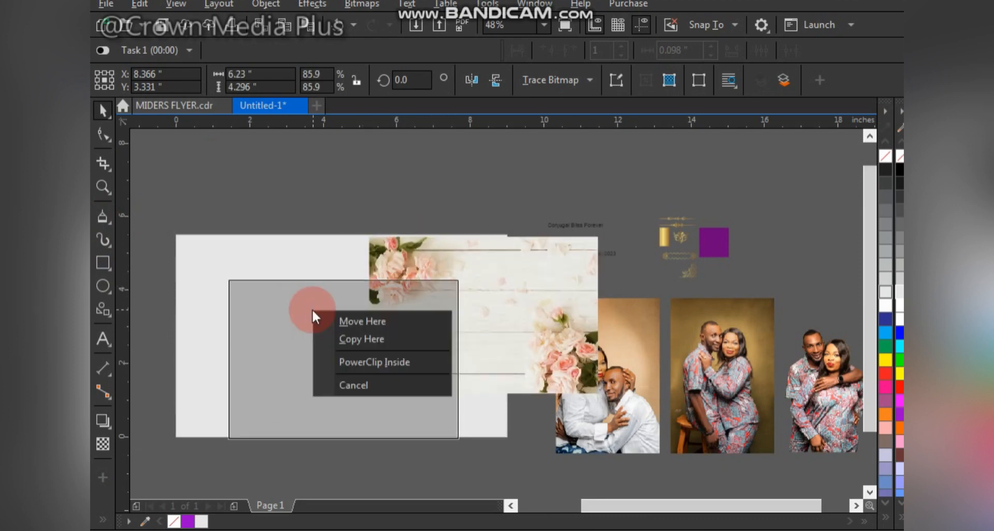
pyautogui.click(369, 360)
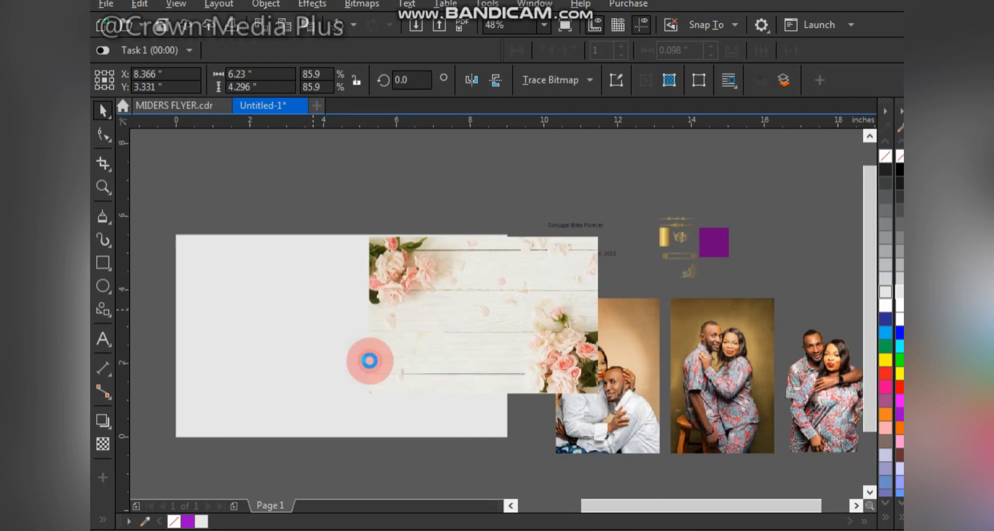
# Step: Edit the PowerClip contents so the floral image is about 9.45 × 6.52 in and covers the whole frame, shifted slightly right
pyautogui.rightClick(386, 303)
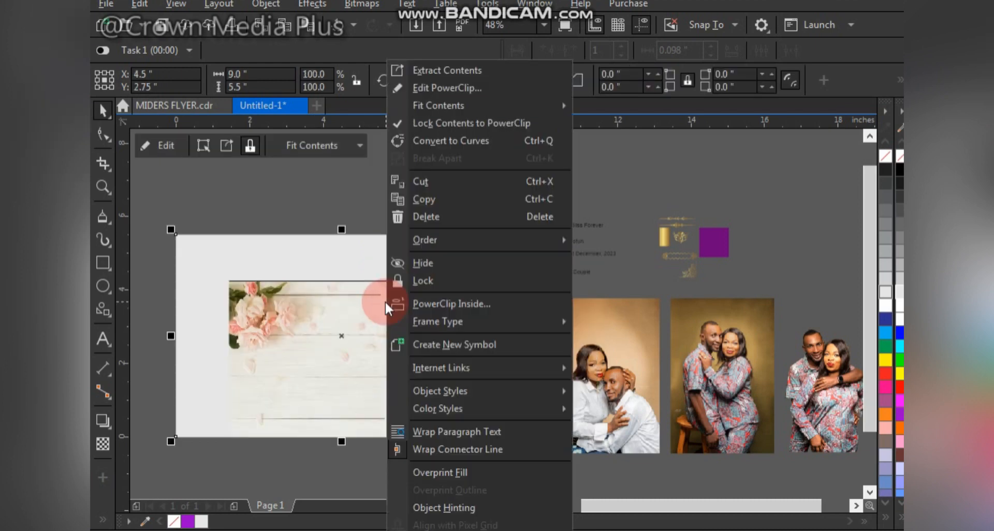
pyautogui.click(452, 94)
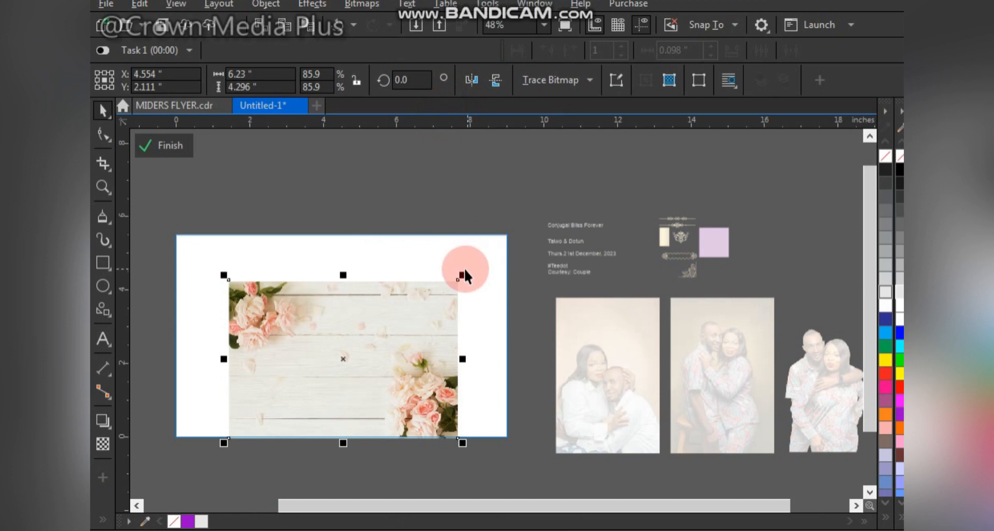
pyautogui.click(459, 280)
pyautogui.click(463, 273)
pyautogui.moveTo(464, 273); pyautogui.dragTo(520, 211)
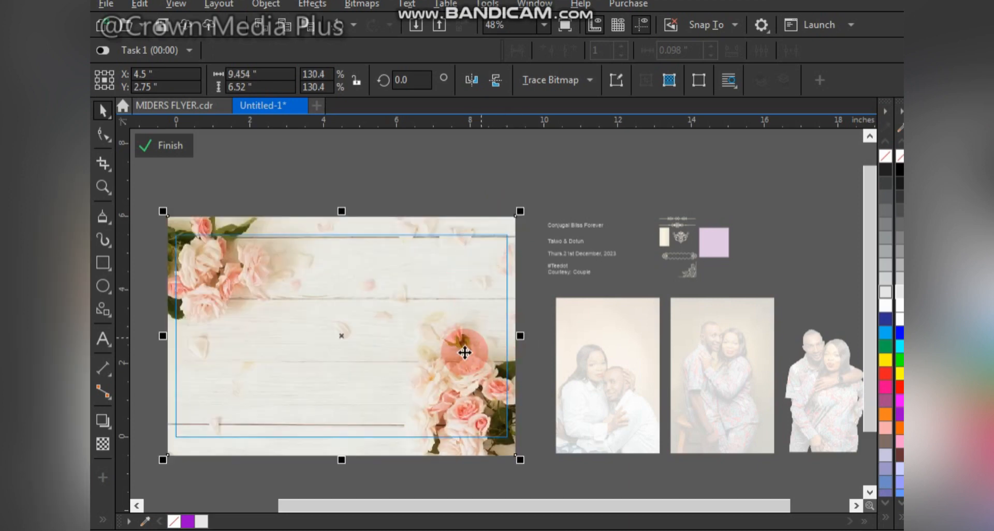
pyautogui.moveTo(470, 399); pyautogui.dragTo(471, 393)
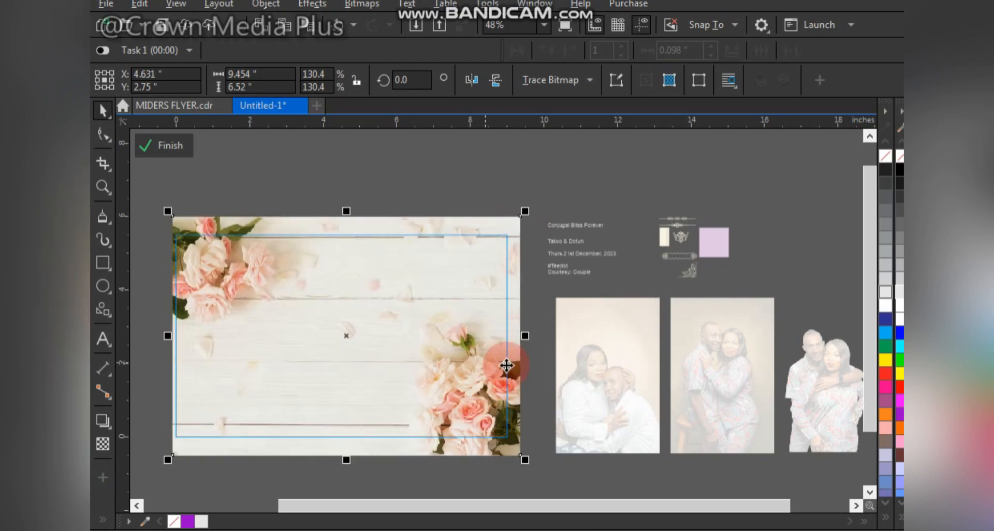
pyautogui.click(166, 239)
pyautogui.click(171, 146)
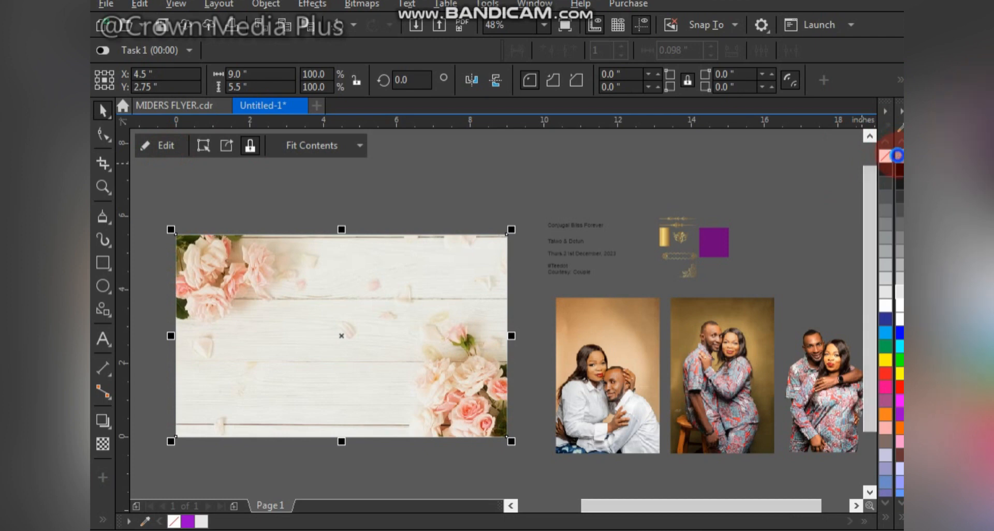
# Step: PowerClip the cut-out couple photo into the background frame and enlarge it to about 4.99 × 7.47 in over the left half
pyautogui.moveTo(809, 388)
pyautogui.mouseDown()
pyautogui.moveTo(599, 280)
pyautogui.moveTo(506, 205)
pyautogui.moveTo(381, 345)
pyautogui.mouseUp()
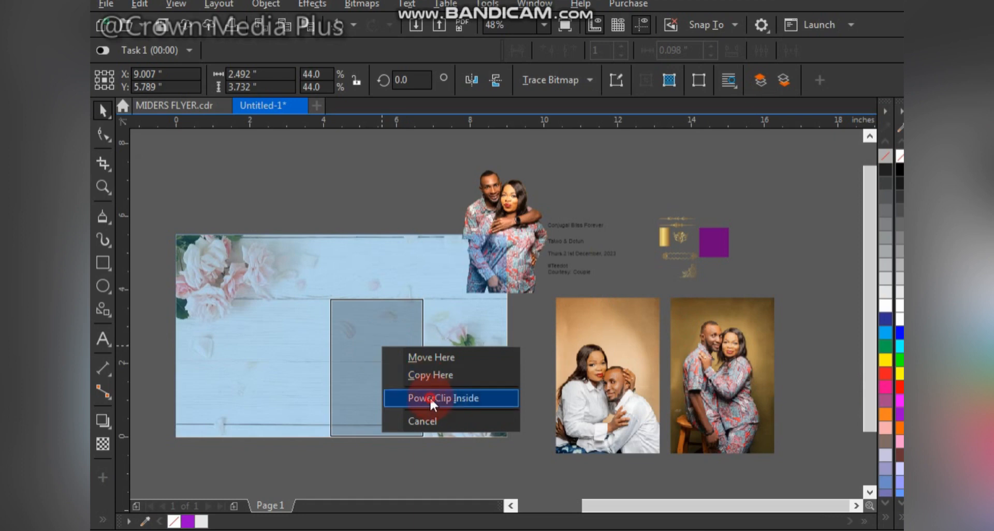
pyautogui.click(430, 398)
pyautogui.rightClick(366, 374)
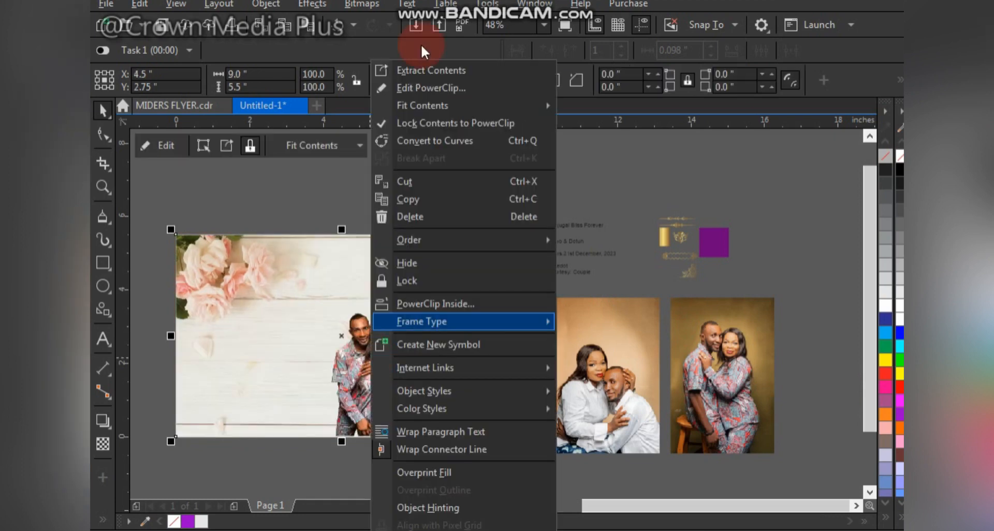
pyautogui.click(426, 87)
pyautogui.click(428, 281)
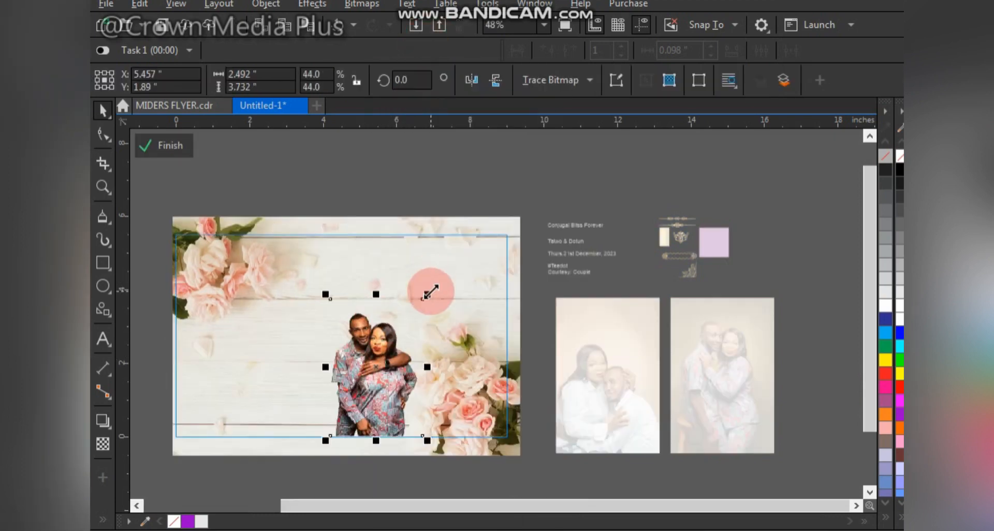
pyautogui.moveTo(429, 288); pyautogui.dragTo(457, 259)
pyautogui.moveTo(381, 378); pyautogui.dragTo(277, 372)
pyautogui.moveTo(335, 252); pyautogui.dragTo(362, 212)
pyautogui.moveTo(307, 350); pyautogui.dragTo(313, 347)
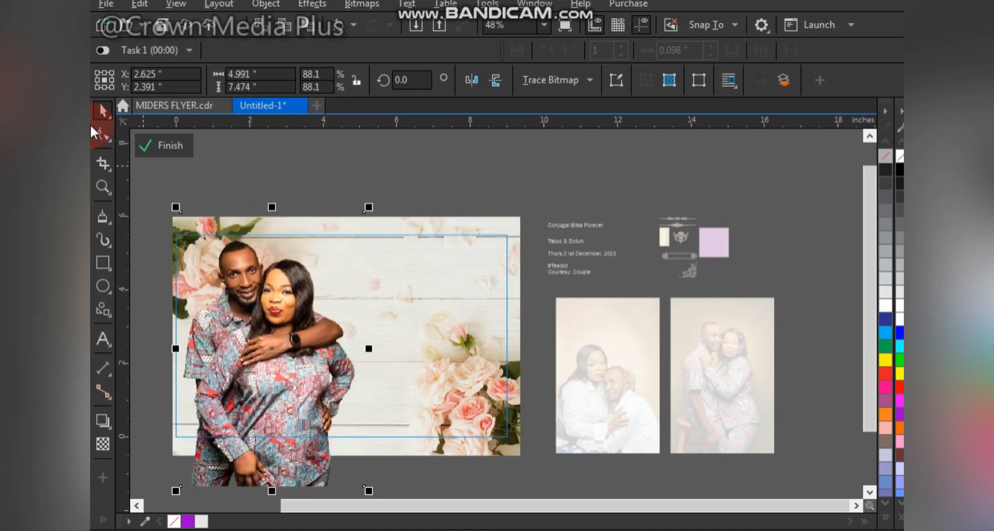
pyautogui.click(173, 147)
pyautogui.click(395, 205)
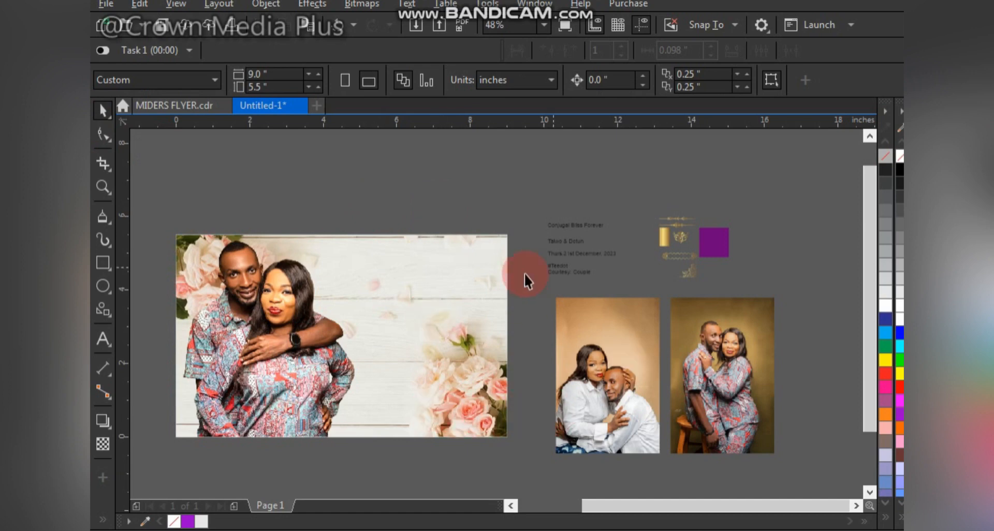
# Step: Enlarge the "Conjugal Bliss Forever" text to about 27.9 pt and place it above the page
pyautogui.click(566, 228)
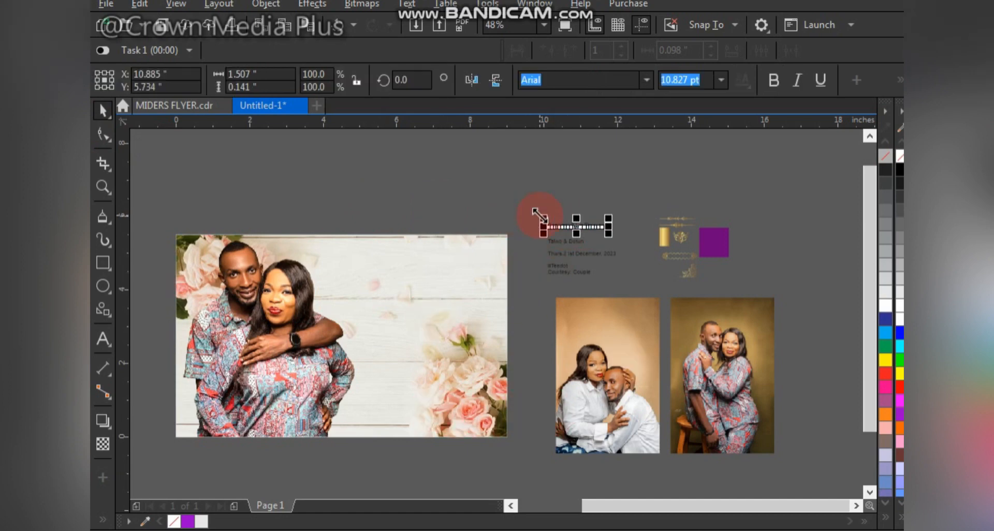
pyautogui.moveTo(538, 214); pyautogui.dragTo(451, 173)
pyautogui.moveTo(528, 222); pyautogui.dragTo(413, 194)
# Step: Break the heading into two lines after "Conjugal" and place it right of the couple, scaled to about 33.6 pt
pyautogui.doubleClick(401, 197)
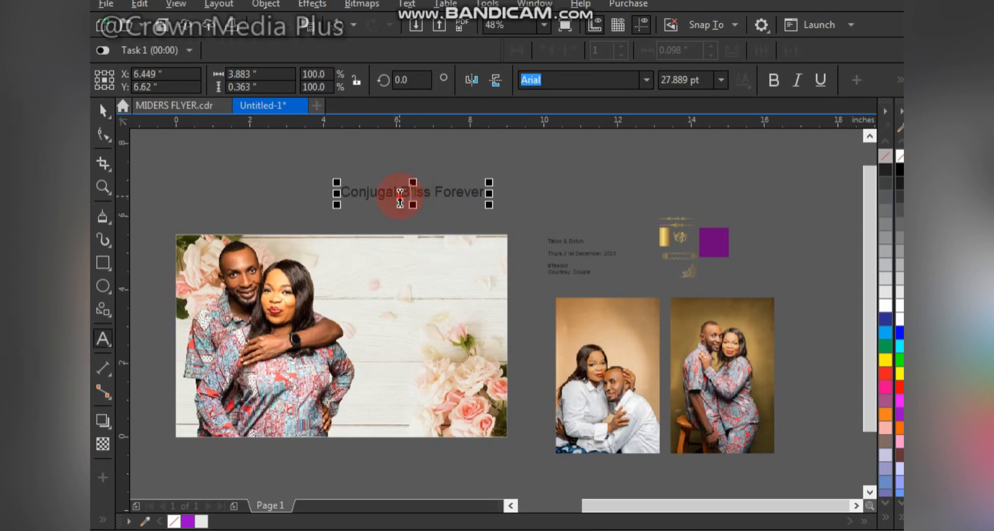
pyautogui.press('Return')
pyautogui.moveTo(397, 212); pyautogui.dragTo(419, 290)
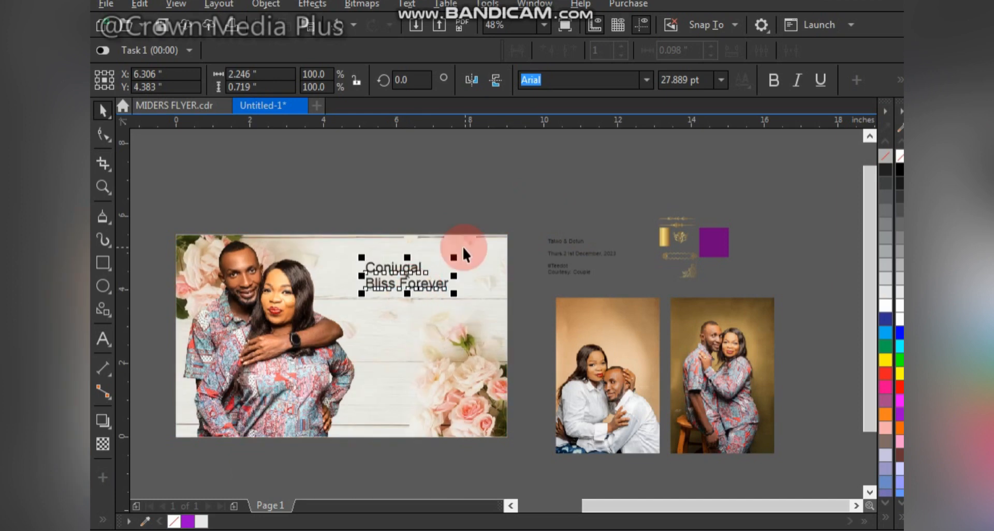
pyautogui.moveTo(455, 258); pyautogui.dragTo(470, 242)
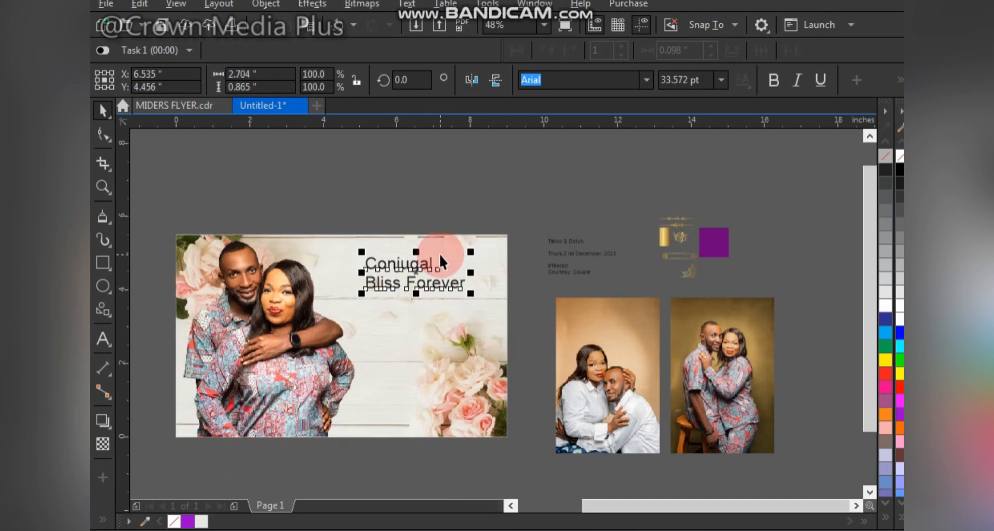
# Step: Break the heading apart into separate lines and set "Conjugal" in the Palace Script MT font
pyautogui.hotkey('ctrl', 'k')
pyautogui.click(428, 268)
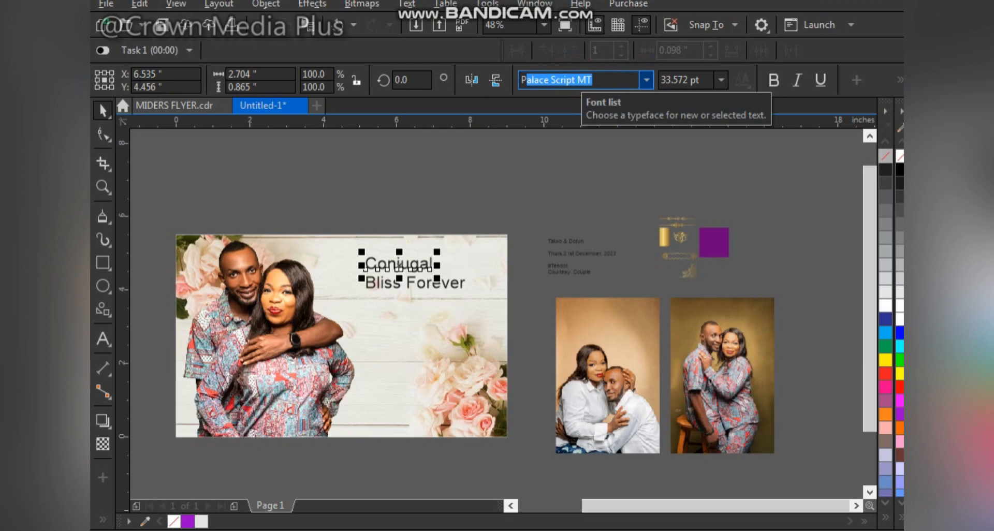
pyautogui.press('Return')
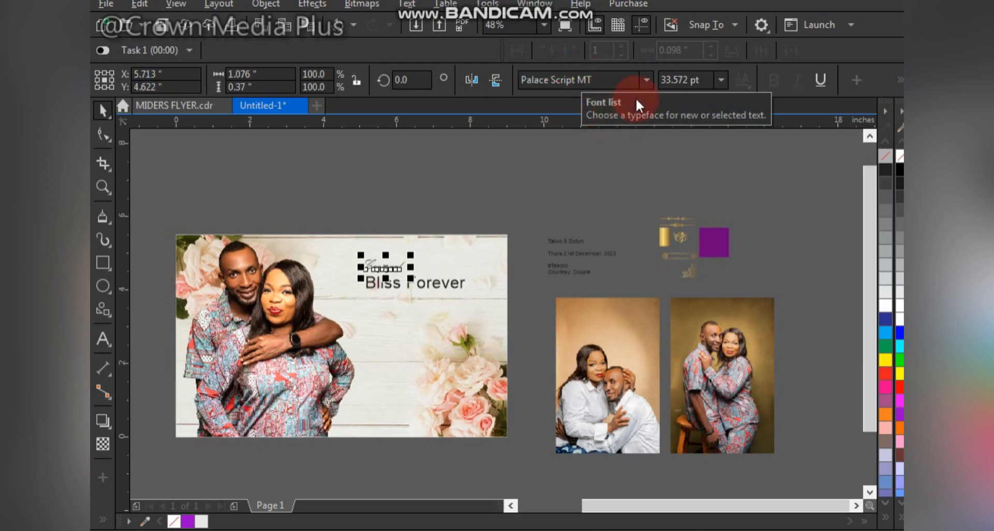
# Step: Change "Conjugal" to the Pejuang Cinta font and enlarge it to about 99.6 pt, just above and left of "Bliss Forever"
pyautogui.click(648, 79)
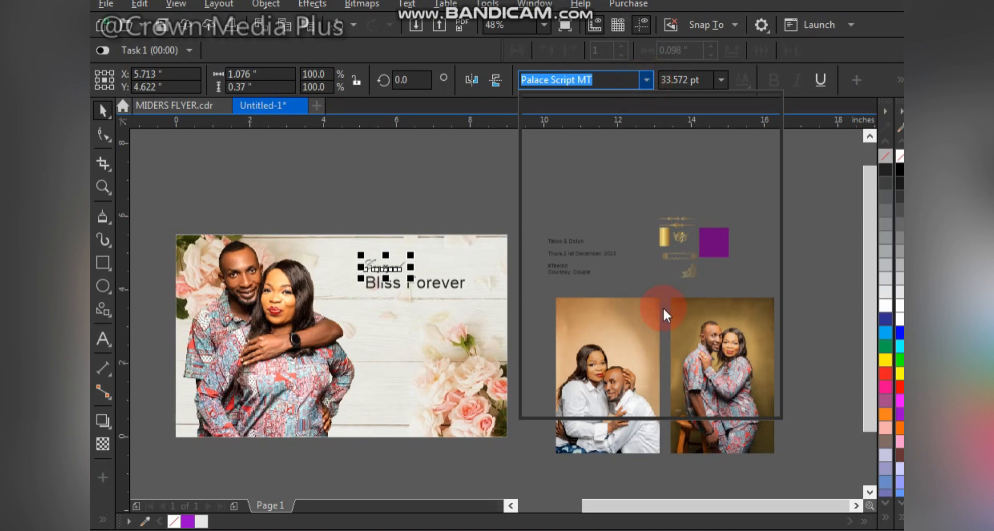
pyautogui.click(532, 300)
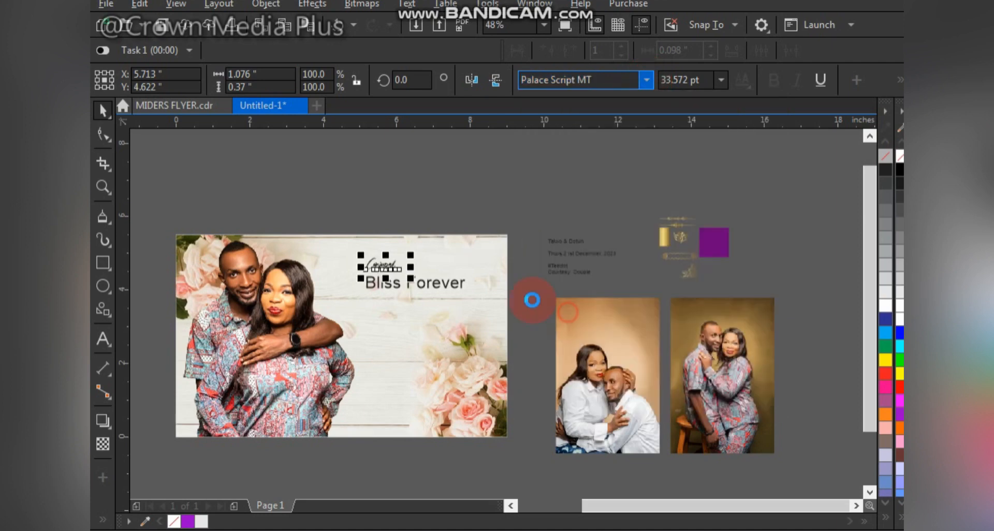
pyautogui.moveTo(408, 247); pyautogui.dragTo(448, 225)
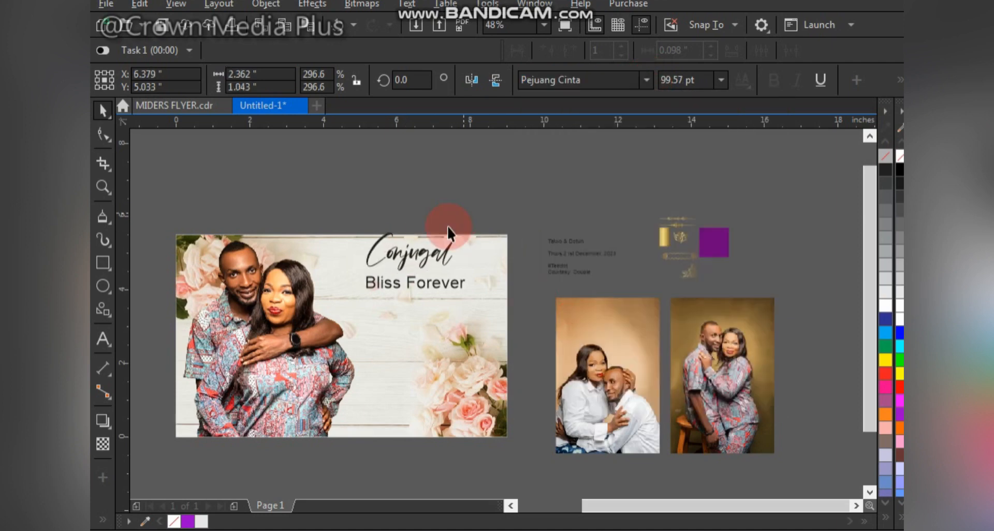
pyautogui.moveTo(417, 256); pyautogui.dragTo(387, 267)
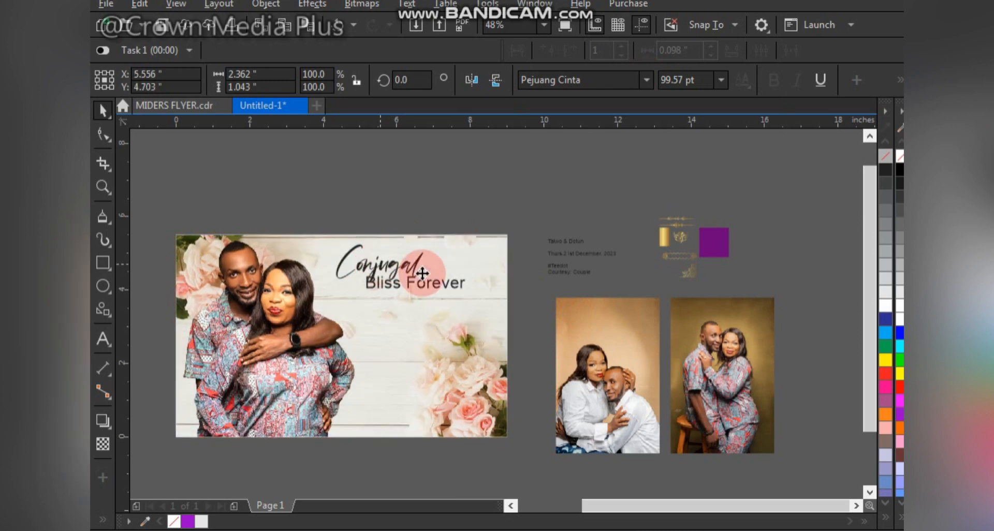
# Step: Make "Bliss Forever" bold, then separate its words and place "Bliss" above "Forever", beside "Conjugal"
pyautogui.click(445, 288)
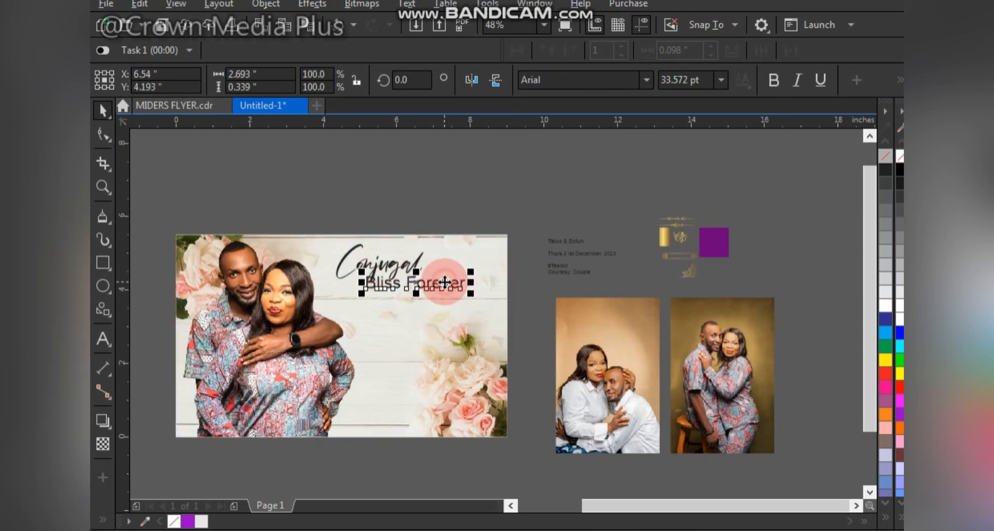
pyautogui.click(772, 80)
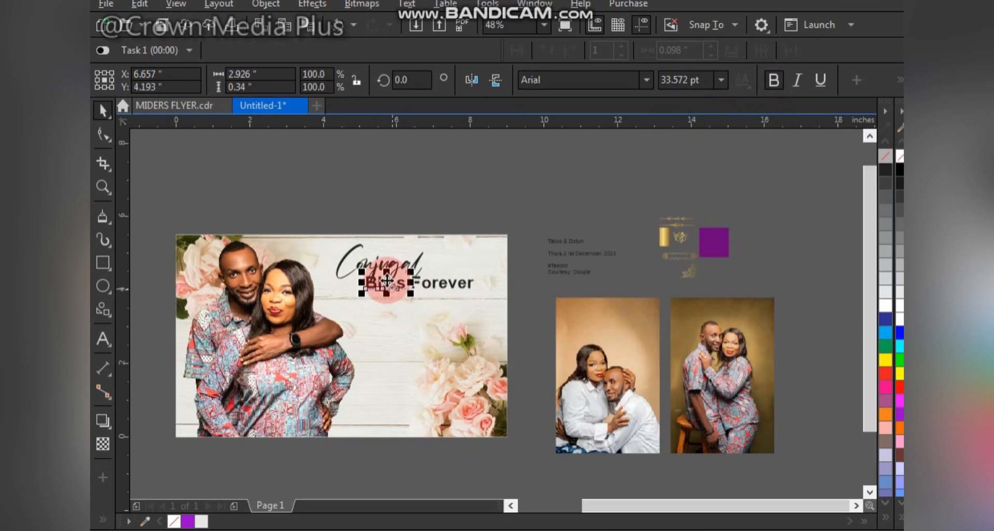
pyautogui.moveTo(387, 280); pyautogui.dragTo(473, 253)
# Step: Widen the letter spacing of "Forever" and scale it down to about 23.1 pt directly beneath "Bliss"
pyautogui.click(450, 288)
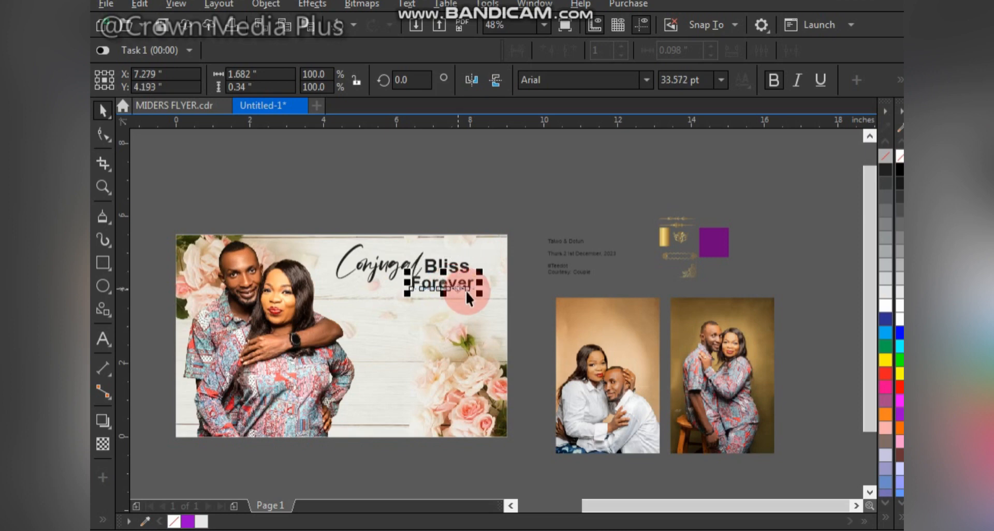
pyautogui.click(103, 133)
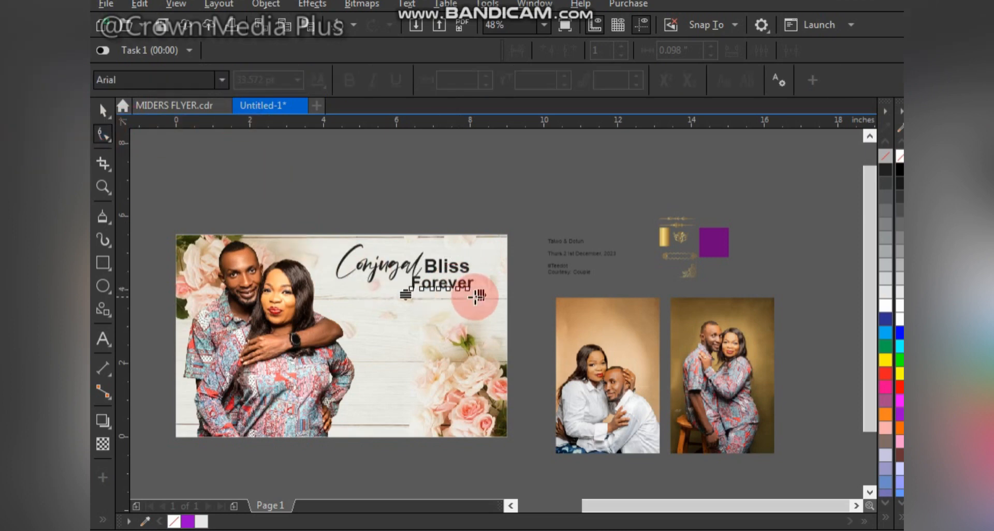
pyautogui.moveTo(477, 293)
pyautogui.mouseDown()
pyautogui.moveTo(493, 295)
pyautogui.moveTo(471, 303)
pyautogui.moveTo(466, 288)
pyautogui.mouseUp()
pyautogui.press('space')
pyautogui.scroll(4, 440, 291)
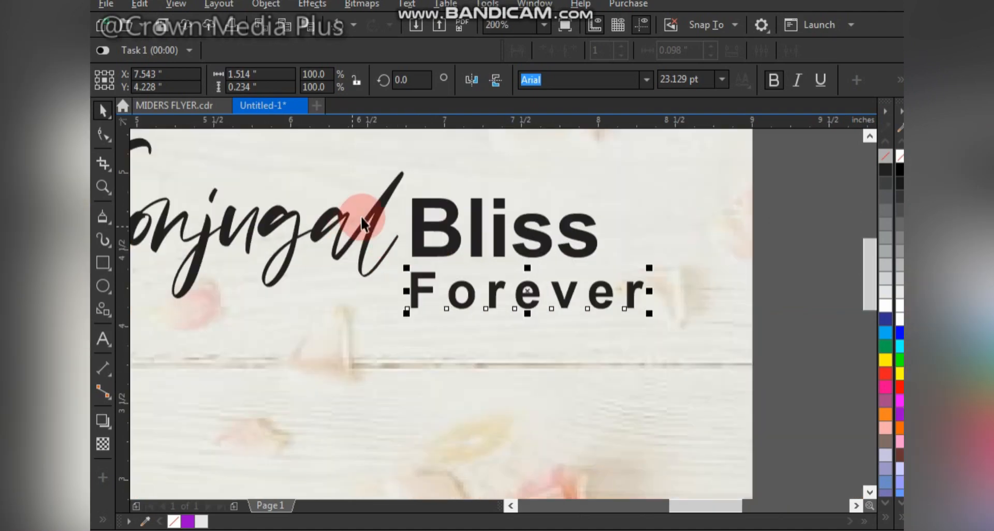
# Step: Nudge "Conjugal" closer to "Bliss" and copy the purple square's fill onto it
pyautogui.click(371, 236)
pyautogui.moveTo(372, 235); pyautogui.dragTo(375, 238)
pyautogui.scroll(-4, 375, 239)
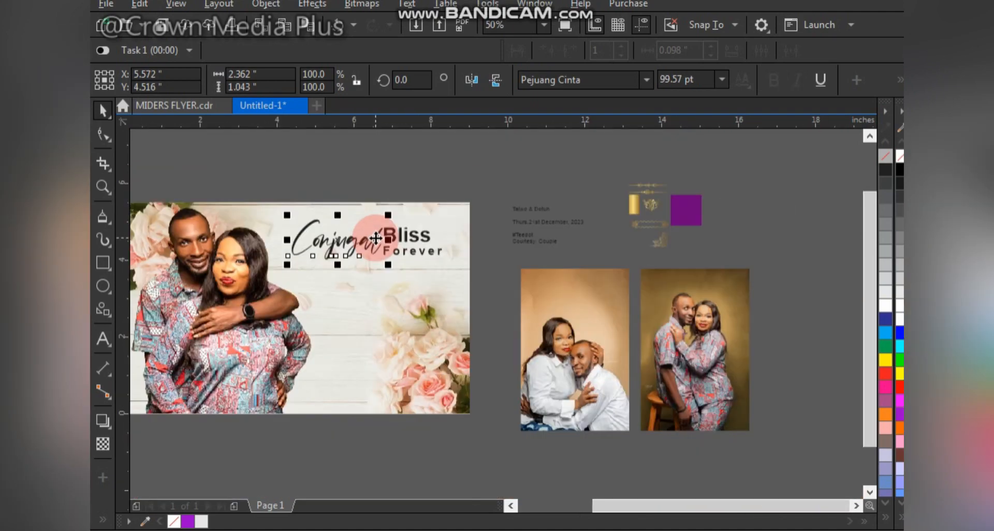
pyautogui.click(691, 209)
pyautogui.moveTo(685, 207); pyautogui.dragTo(343, 241)
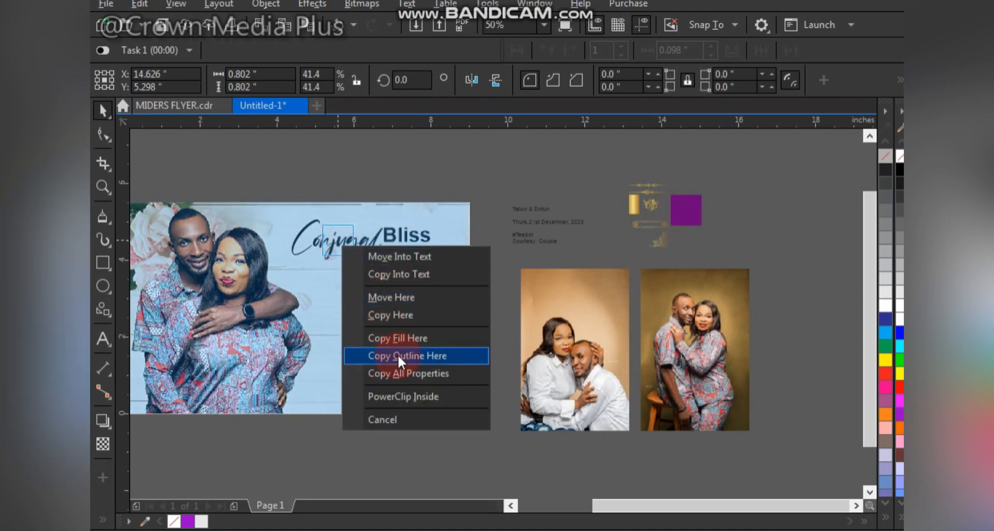
pyautogui.click(409, 338)
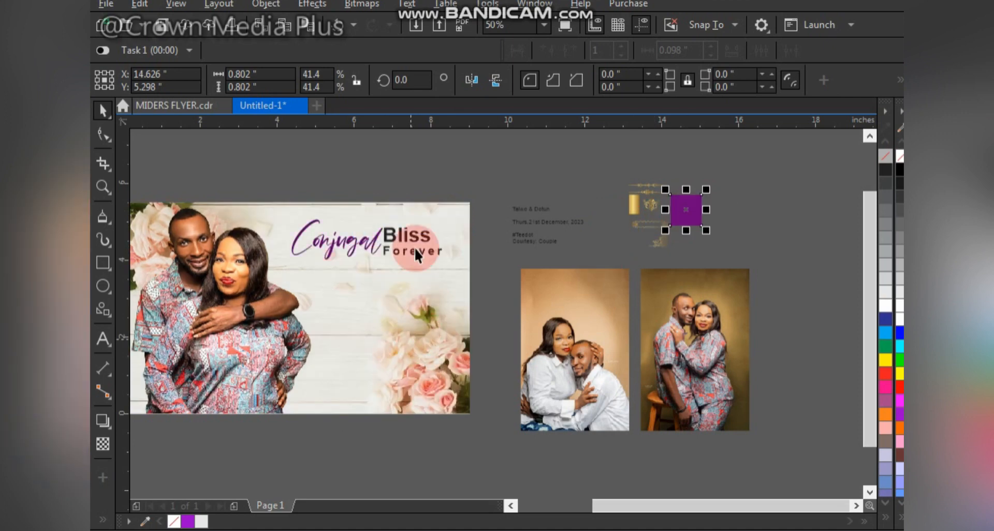
# Step: Fill "Bliss" with a dark gold mixed from yellow, red and black, and enlarge it to about 43.6 pt
pyautogui.scroll(1, 398, 236)
pyautogui.click(390, 234)
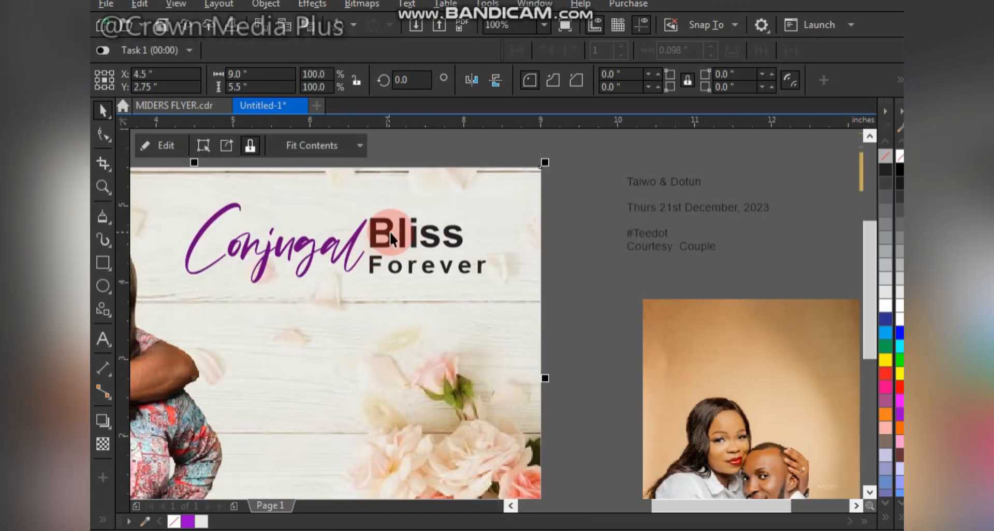
pyautogui.click(384, 244)
pyautogui.click(886, 359)
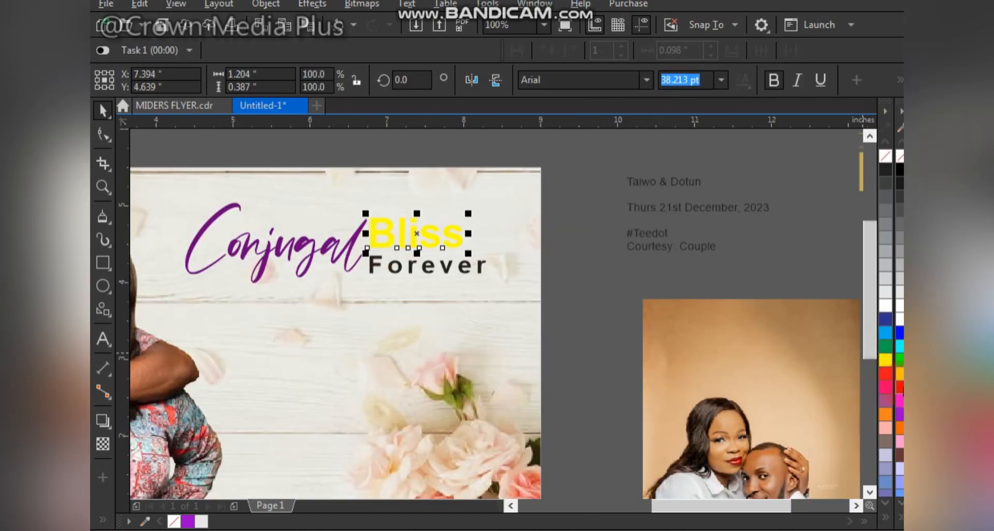
pyautogui.click(901, 186)
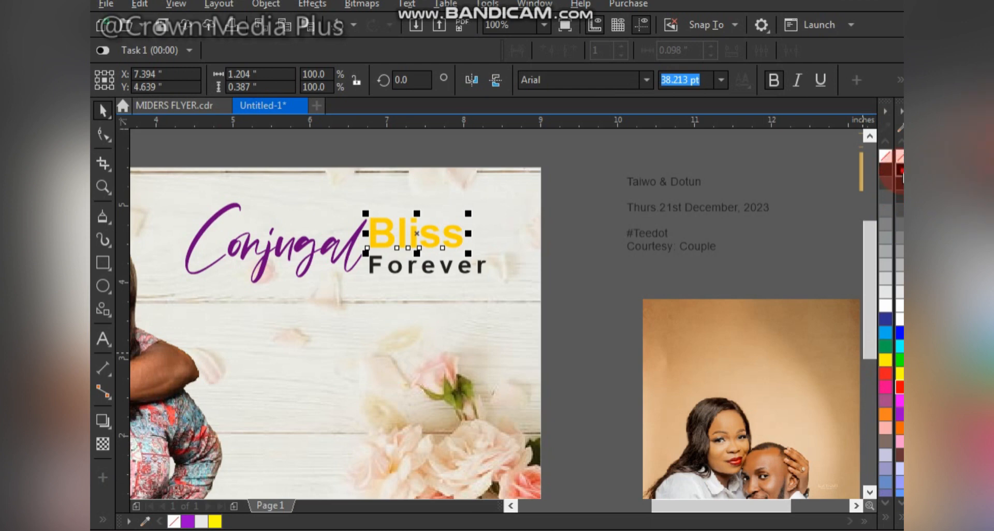
pyautogui.keyDown('ctrl'); pyautogui.click(902, 172); pyautogui.keyUp('ctrl')
pyautogui.keyDown('ctrl'); pyautogui.click(902, 171); pyautogui.keyUp('ctrl')
pyautogui.keyDown('ctrl'); pyautogui.click(902, 171); pyautogui.keyUp('ctrl')
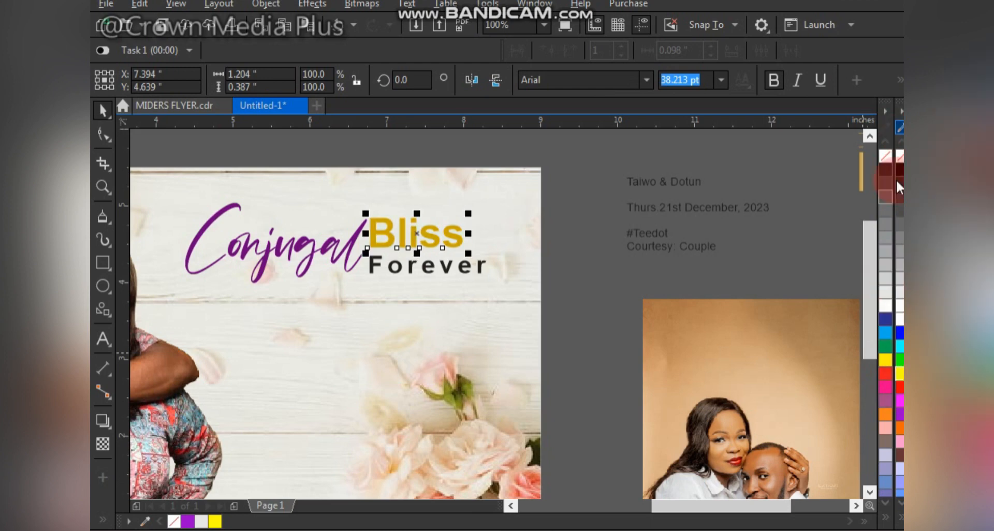
pyautogui.keyDown('ctrl'); pyautogui.click(901, 176); pyautogui.keyUp('ctrl')
pyautogui.keyDown('ctrl'); pyautogui.click(901, 176); pyautogui.keyUp('ctrl')
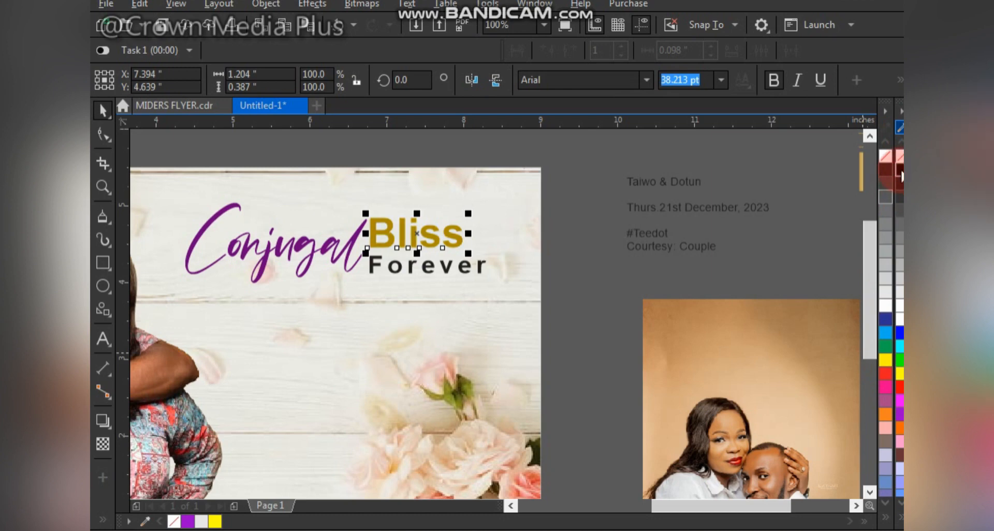
pyautogui.moveTo(469, 254); pyautogui.dragTo(482, 263)
# Step: Copy the purple fill of "Conjugal" onto "Forever"
pyautogui.click(358, 287)
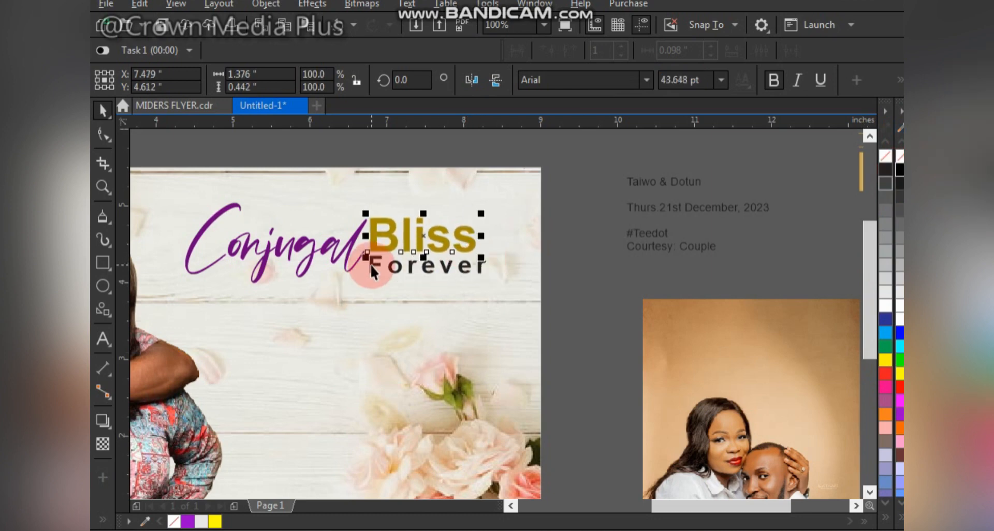
pyautogui.click(370, 265)
pyautogui.moveTo(346, 235); pyautogui.dragTo(422, 264)
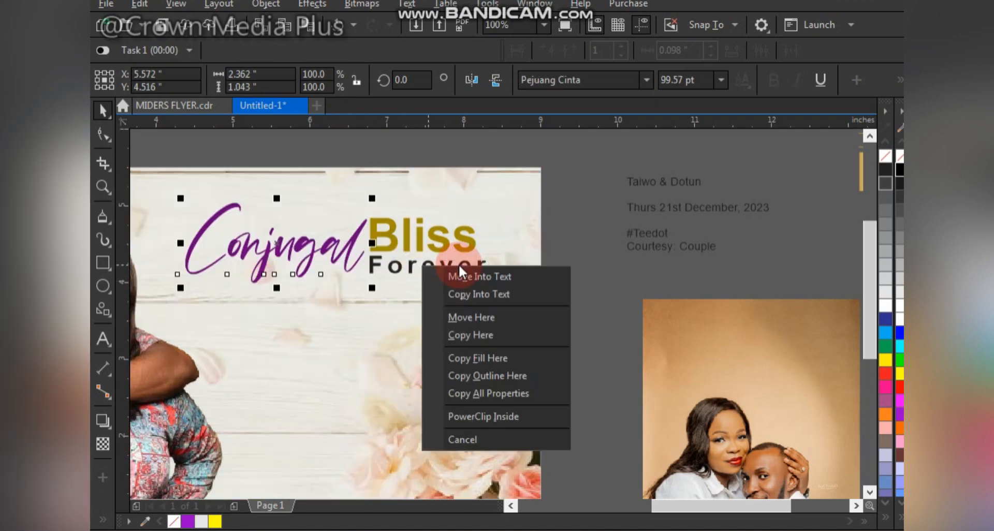
pyautogui.click(500, 358)
# Step: Group the three heading words and move them up so their centre sits at about Y 4.73 in
pyautogui.click(585, 196)
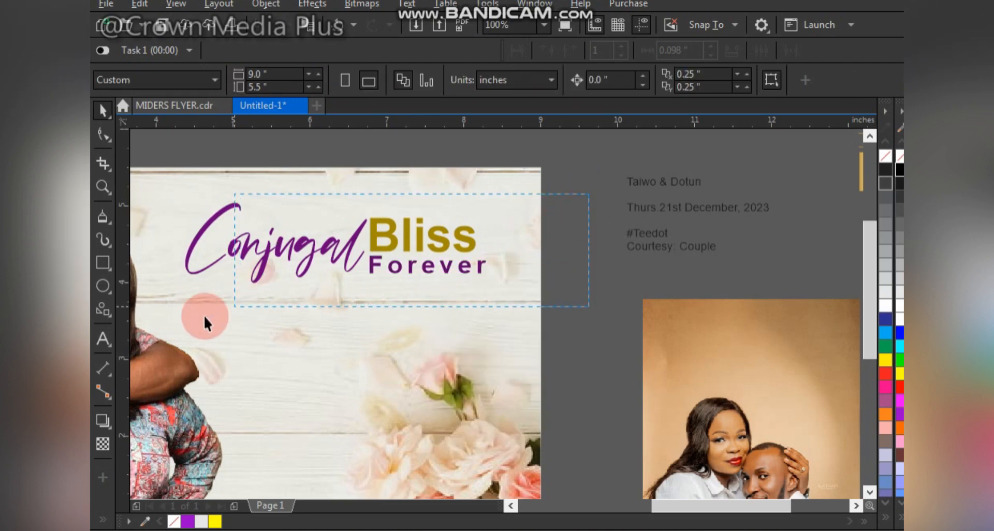
pyautogui.moveTo(203, 316); pyautogui.dragTo(164, 322)
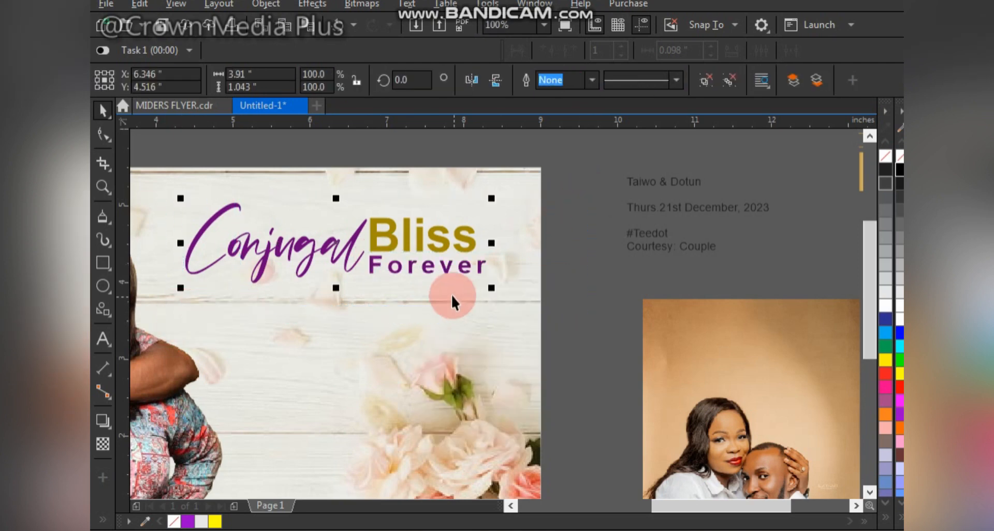
pyautogui.hotkey('shift', 'F4')
pyautogui.moveTo(643, 236); pyautogui.dragTo(643, 226)
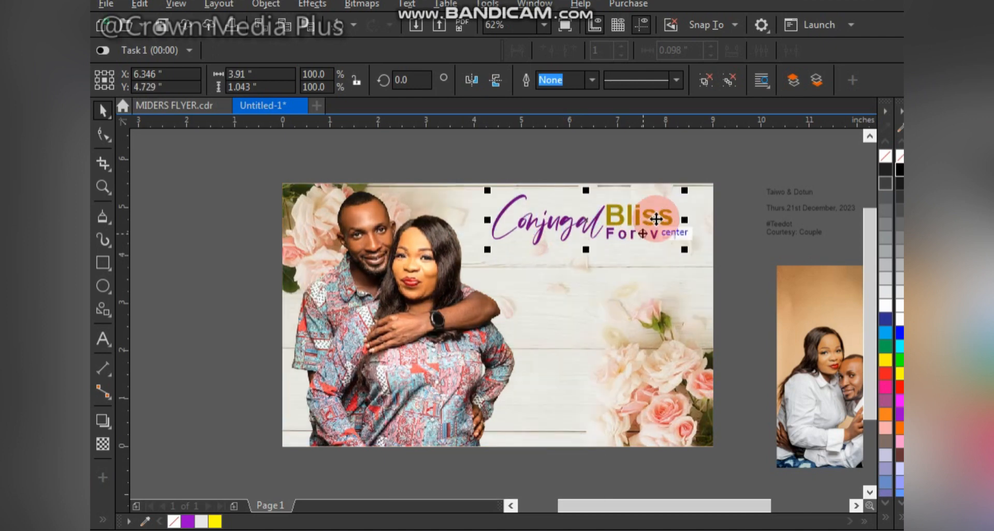
# Step: Enlarge the floral background image to about 9.63 × 6.64 in, keeping its lower-left corner in place
pyautogui.click(666, 275)
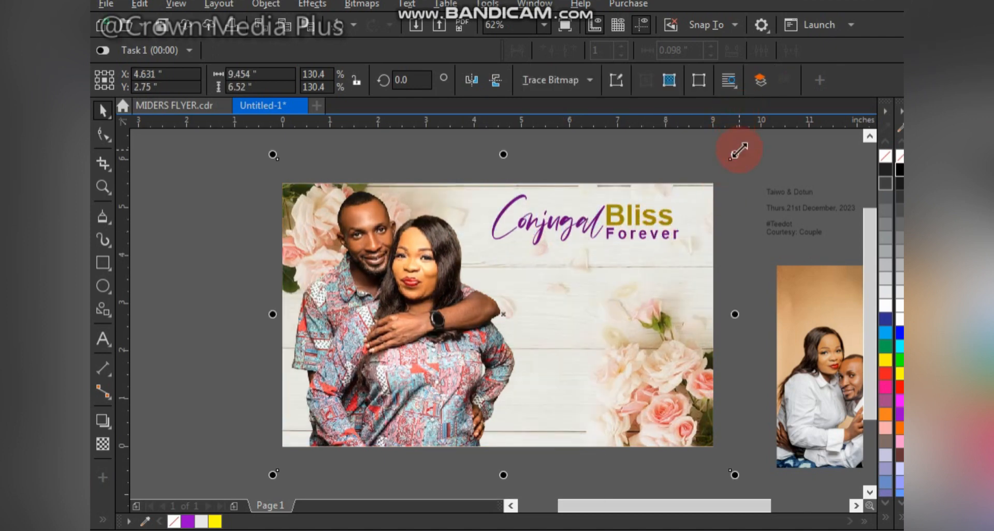
pyautogui.moveTo(739, 150); pyautogui.dragTo(747, 149)
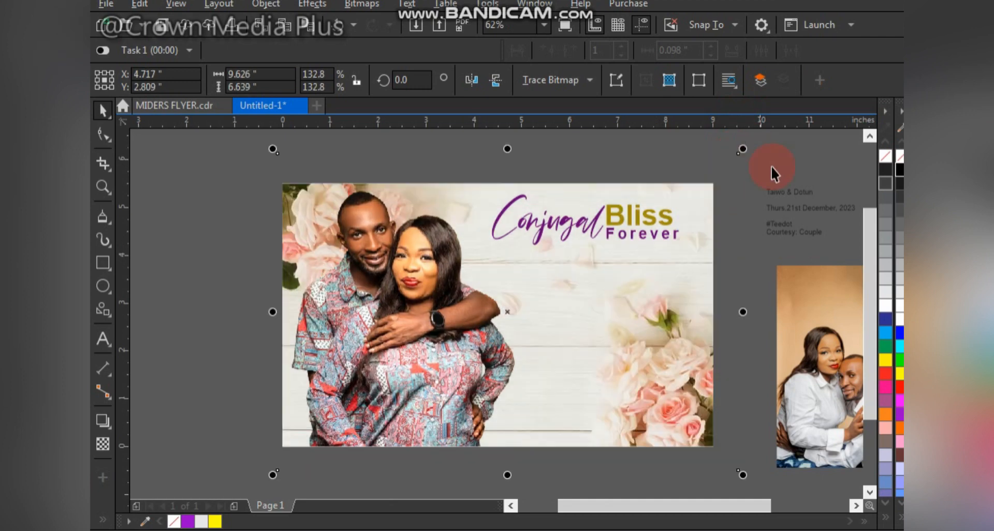
pyautogui.click(733, 267)
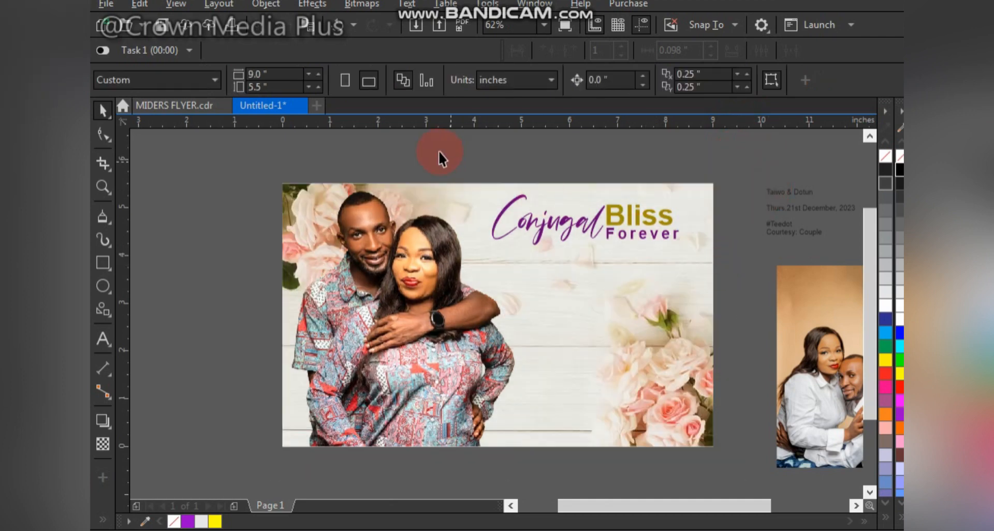
# Step: Shift the grouped heading slightly to the right, centring it at about X 6.43 in
pyautogui.moveTo(455, 180); pyautogui.dragTo(699, 279)
pyautogui.moveTo(648, 220); pyautogui.dragTo(651, 217)
pyautogui.press('F4')
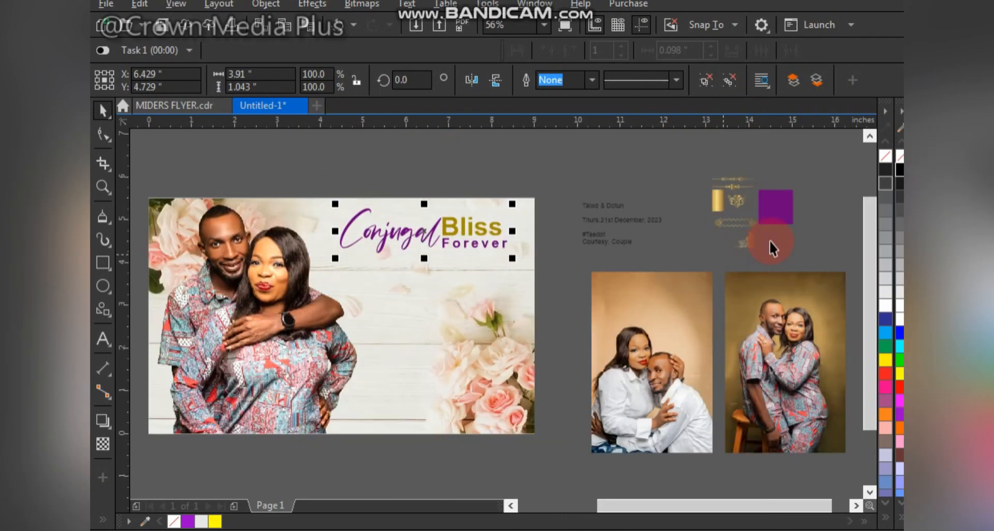
# Step: Place the upper gold divider ornament beneath the heading and enlarge it to about 1.65 in wide
pyautogui.click(740, 179)
pyautogui.moveTo(738, 179); pyautogui.dragTo(426, 252)
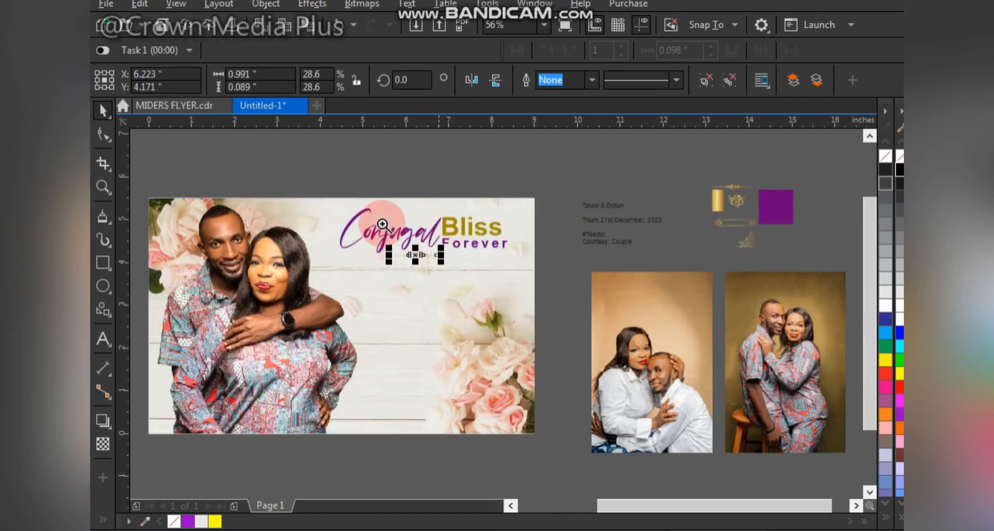
pyautogui.scroll(3, 466, 304)
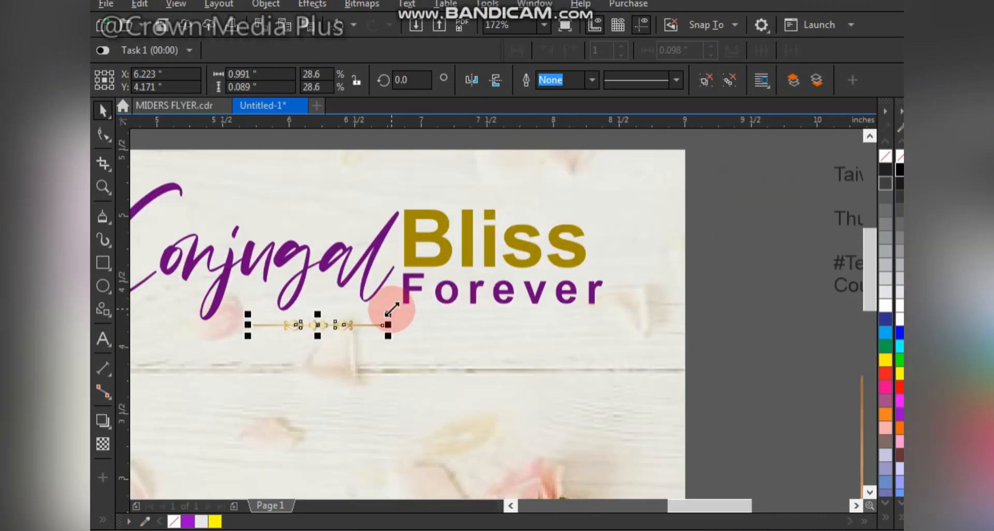
pyautogui.moveTo(392, 310); pyautogui.dragTo(359, 319)
# Step: Recolour the divider ornament with the dark gold of "Bliss"
pyautogui.click(440, 254)
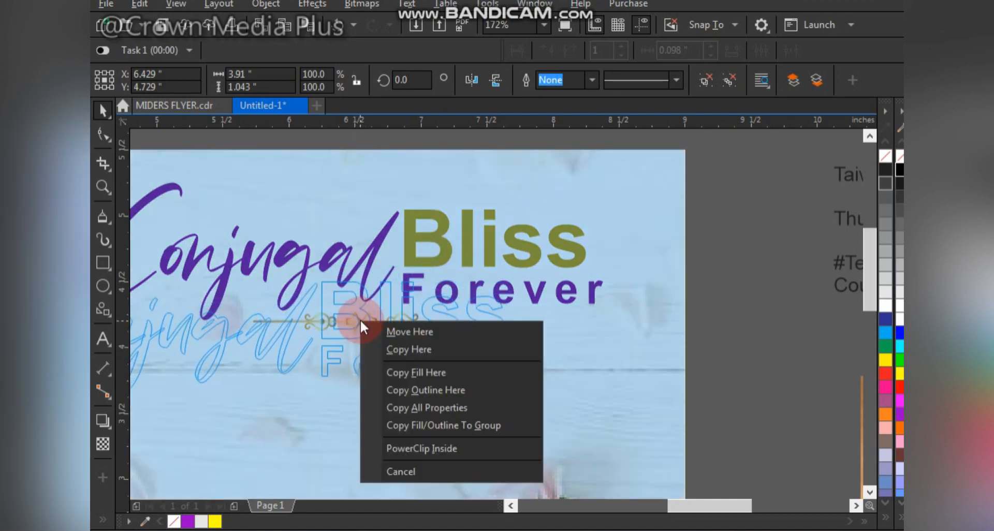
pyautogui.press('Escape')
pyautogui.click(372, 326)
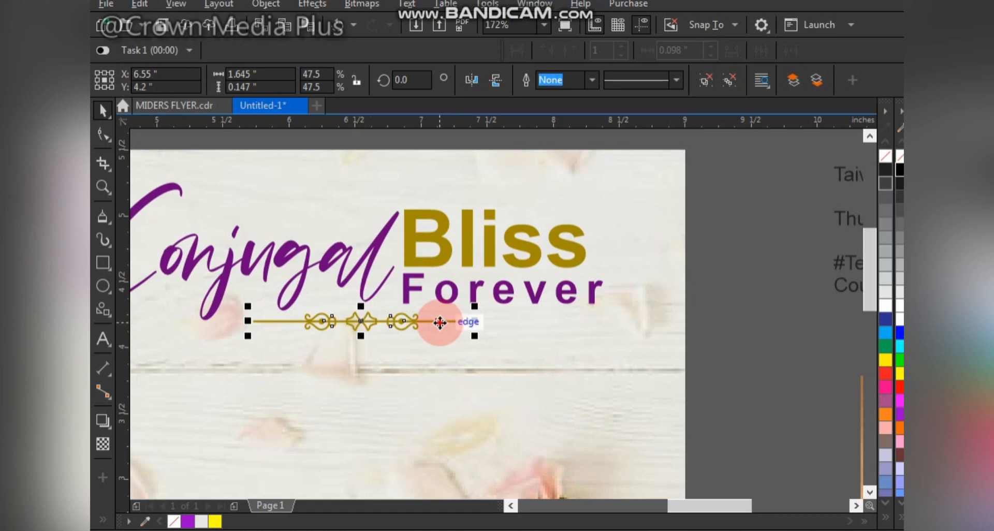
# Step: Position the divider under the heading and stretch its straight line to about 2.29 in, reaching below "Forever"
pyautogui.moveTo(439, 323); pyautogui.dragTo(572, 318)
pyautogui.click(483, 319)
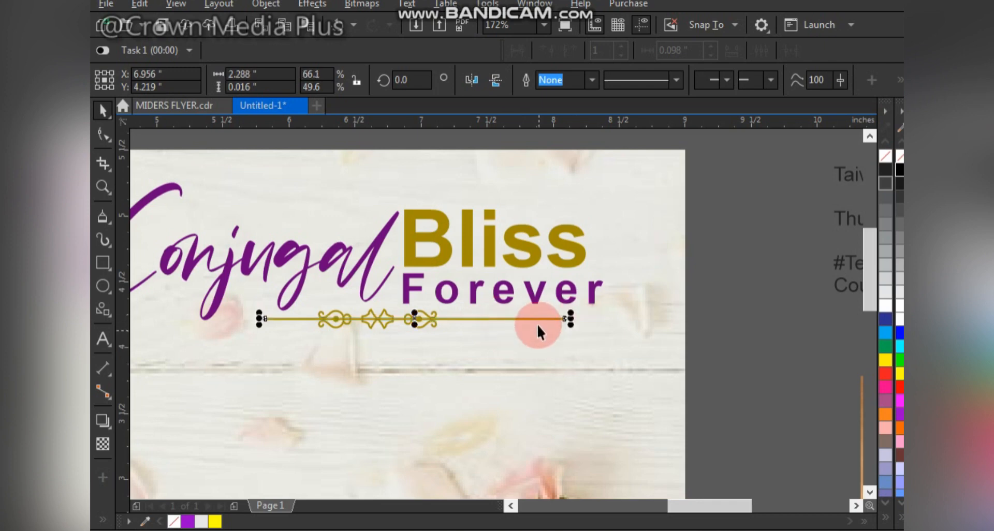
pyautogui.click(476, 317)
pyautogui.press('F4')
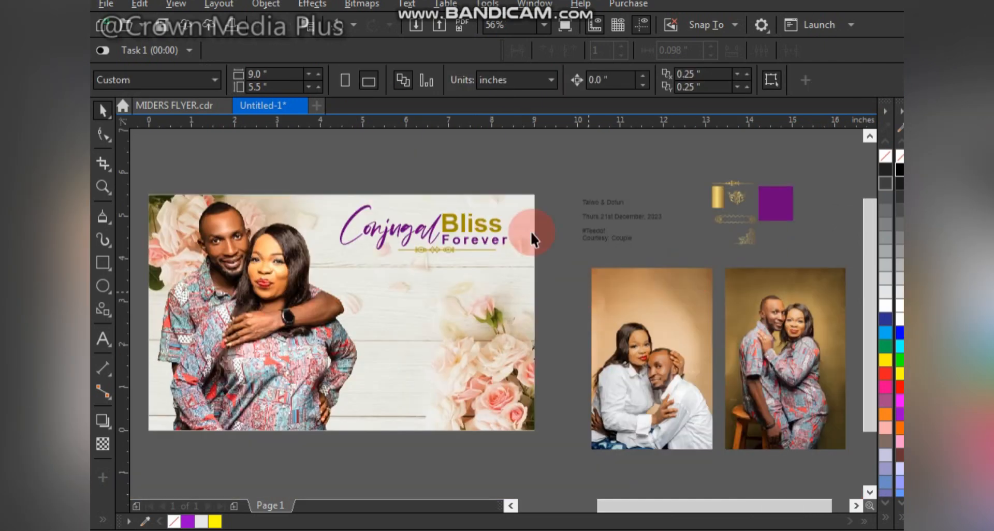
# Step: Separate the couple's names from the detail text, enlarge them to about 27.1 pt and place them below the heading
pyautogui.click(605, 208)
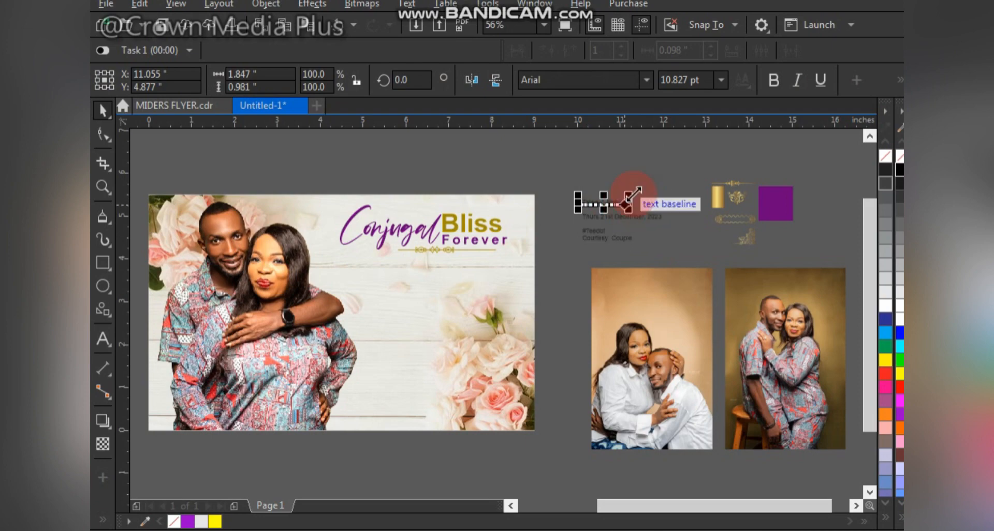
pyautogui.moveTo(630, 192); pyautogui.dragTo(688, 154)
pyautogui.moveTo(634, 196); pyautogui.dragTo(429, 317)
# Step: Try splitting the couple's names over two lines, centre-align the text and rejoin it on a single line
pyautogui.doubleClick(430, 317)
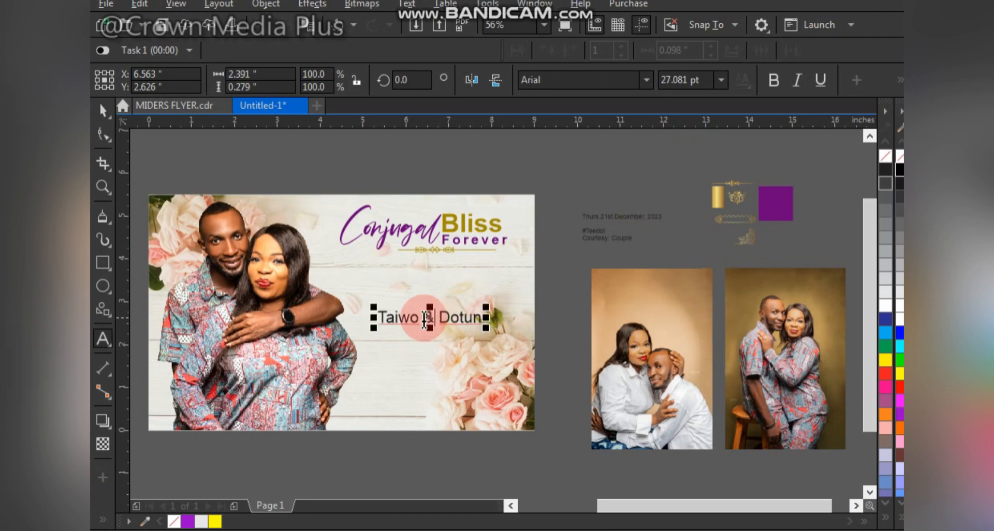
pyautogui.press('Return')
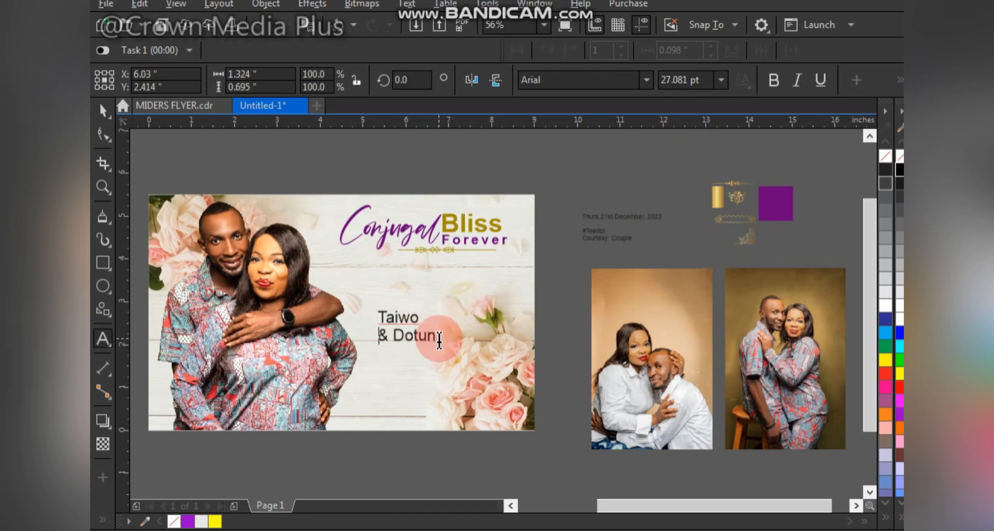
pyautogui.hotkey('ctrl', 'e')
pyautogui.click(434, 320)
pyautogui.press('Delete')
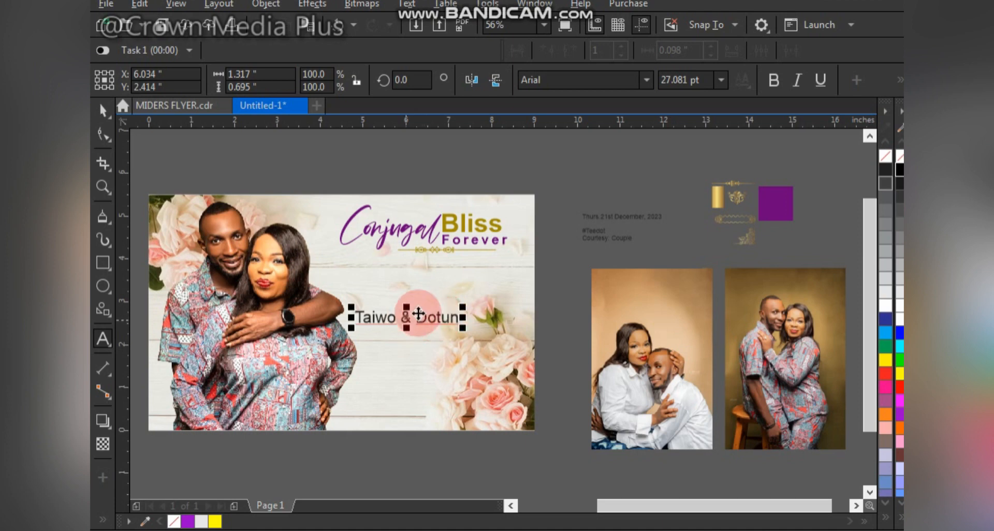
pyautogui.hotkey('ctrl', 'space')
# Step: Set the couple's names in the Deutschlander font
pyautogui.click(562, 80)
pyautogui.write('De')
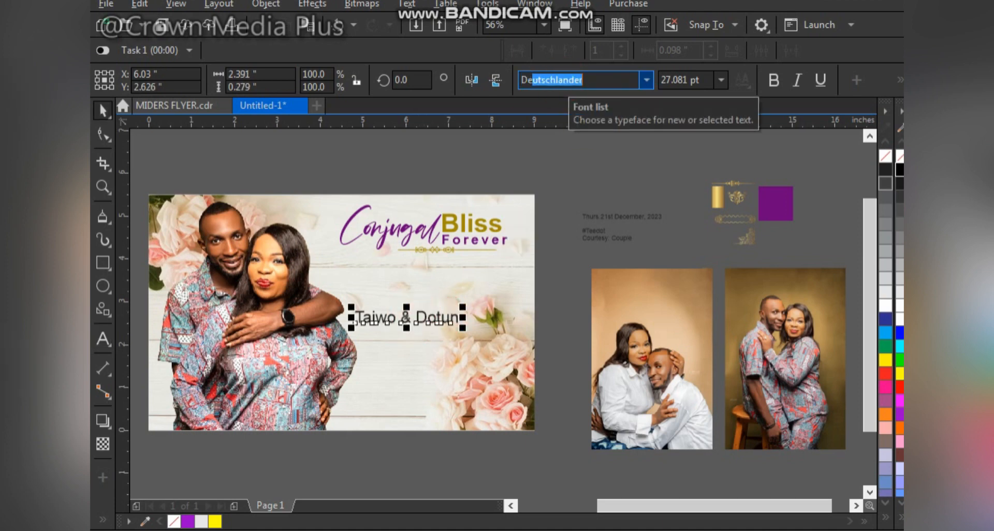
pyautogui.write('ut')
pyautogui.press('Return')
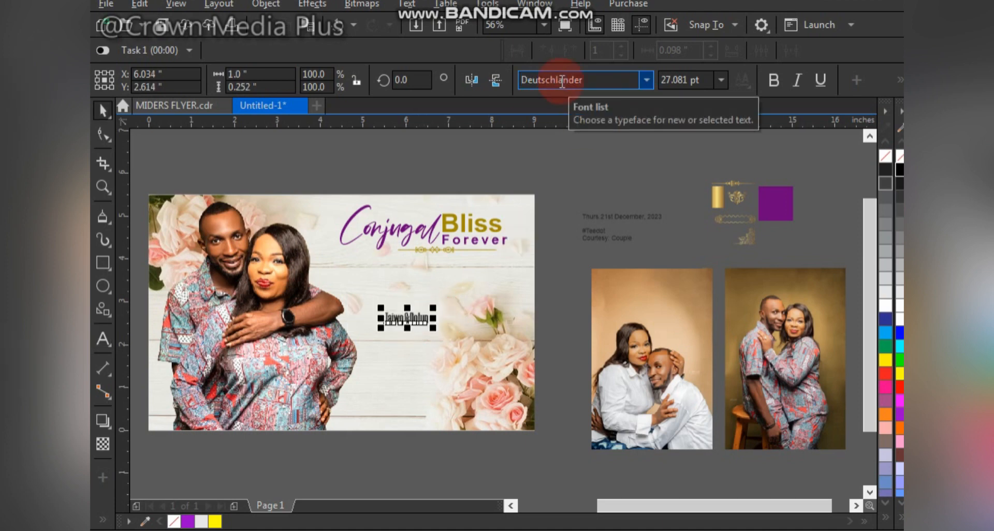
# Step: Enlarge the couple's names to about 103.8 pt and position them just below the heading's divider
pyautogui.moveTo(436, 307); pyautogui.dragTo(523, 287)
pyautogui.click(449, 291)
pyautogui.moveTo(449, 290); pyautogui.dragTo(422, 276)
pyautogui.moveTo(508, 268); pyautogui.dragTo(532, 262)
pyautogui.click(489, 299)
pyautogui.moveTo(490, 300); pyautogui.dragTo(480, 294)
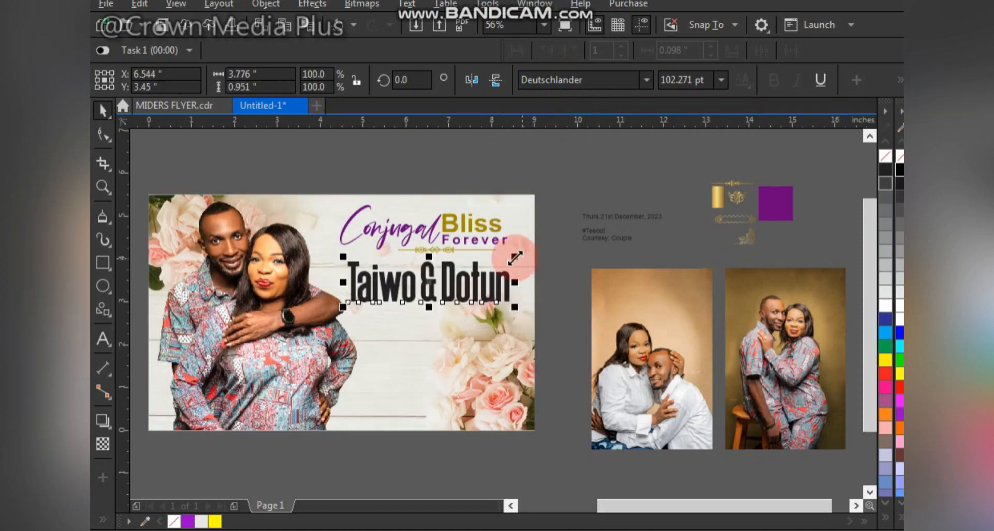
pyautogui.moveTo(515, 255); pyautogui.dragTo(516, 252)
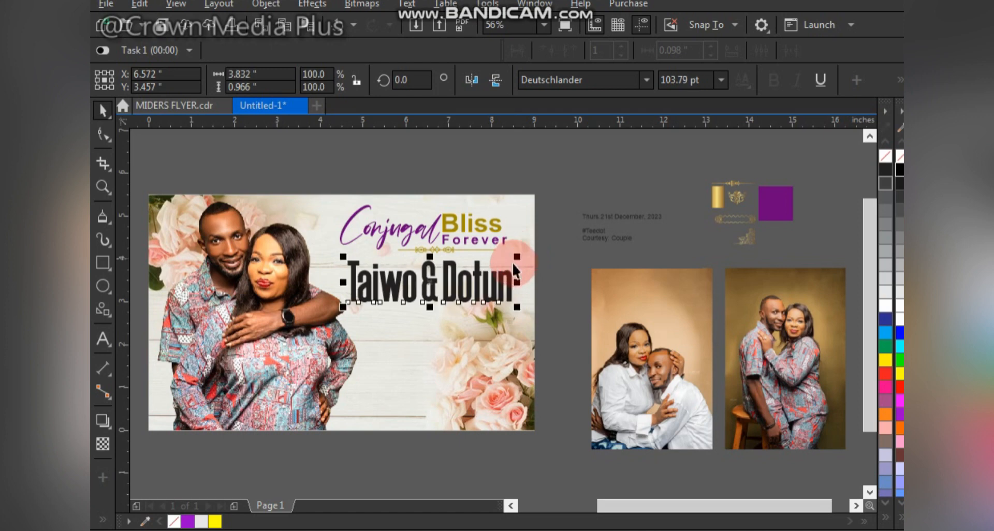
# Step: Copy the purple square's fill onto the couple's names and nudge the text slightly
pyautogui.click(771, 199)
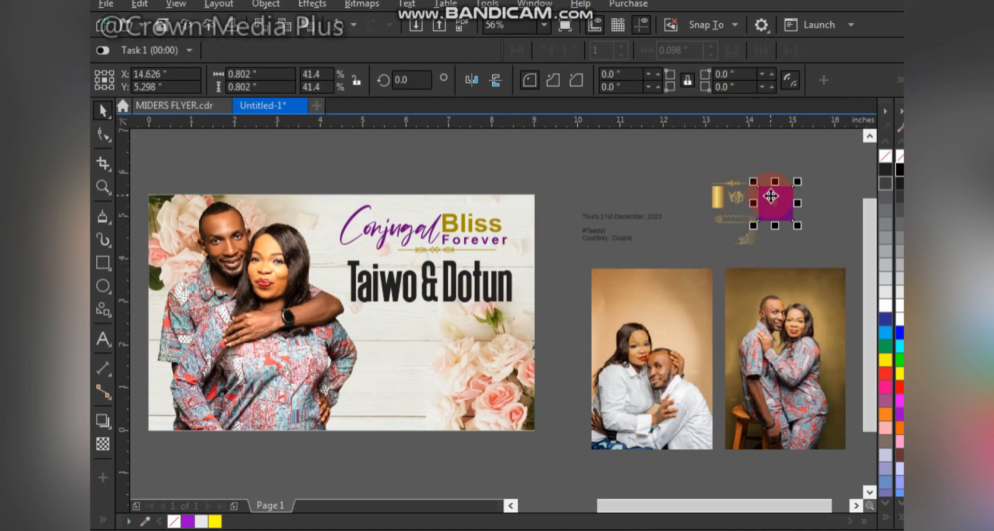
pyautogui.moveTo(771, 196); pyautogui.dragTo(472, 294)
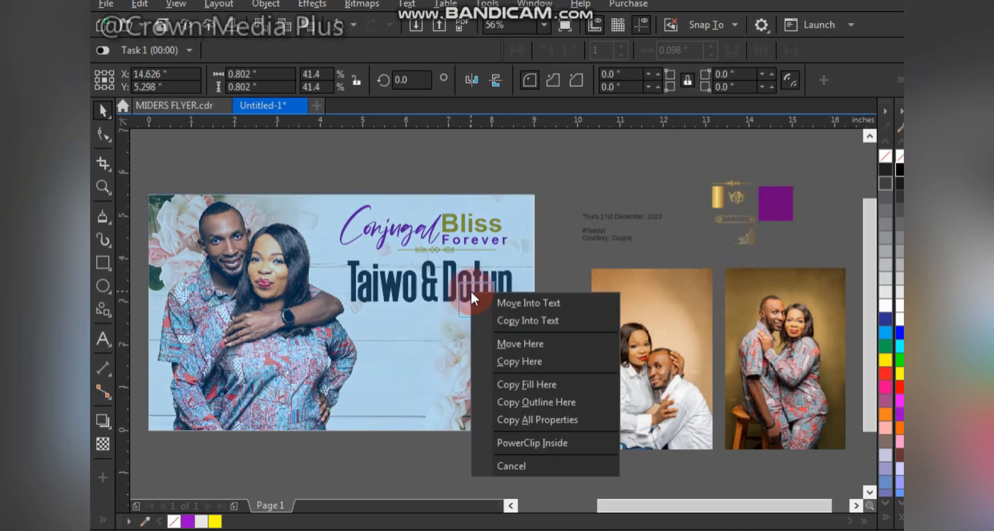
pyautogui.click(538, 384)
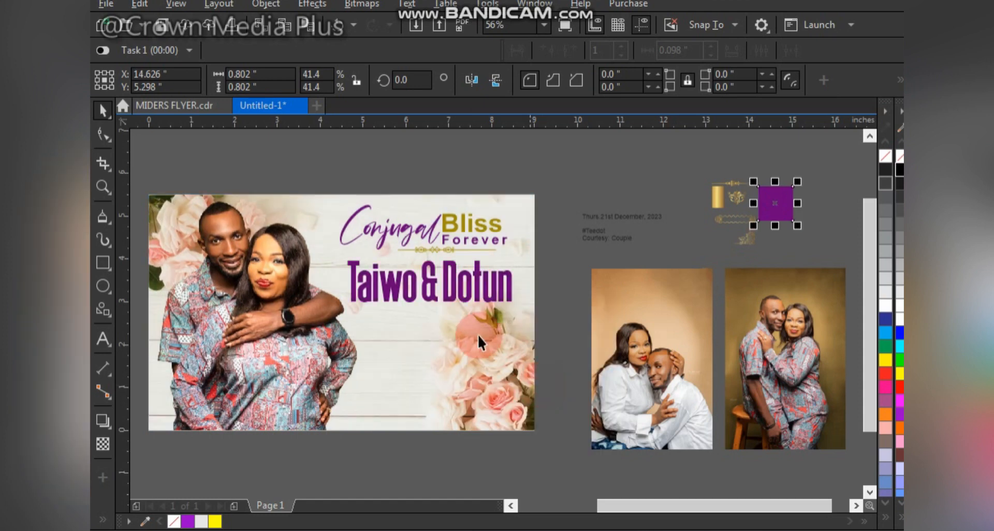
pyautogui.click(468, 282)
pyautogui.moveTo(469, 281); pyautogui.dragTo(467, 281)
# Step: Duplicate the purple square, stretch the copy to about 3.53 in wide and PowerClip it inside the couple's names
pyautogui.click(776, 196)
pyautogui.moveTo(774, 195); pyautogui.dragTo(542, 272)
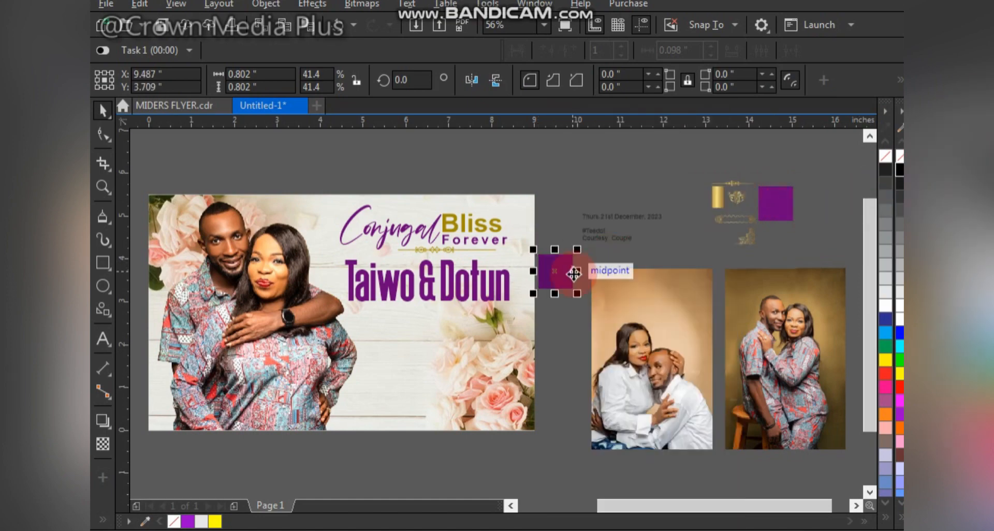
pyautogui.moveTo(576, 271); pyautogui.dragTo(432, 283)
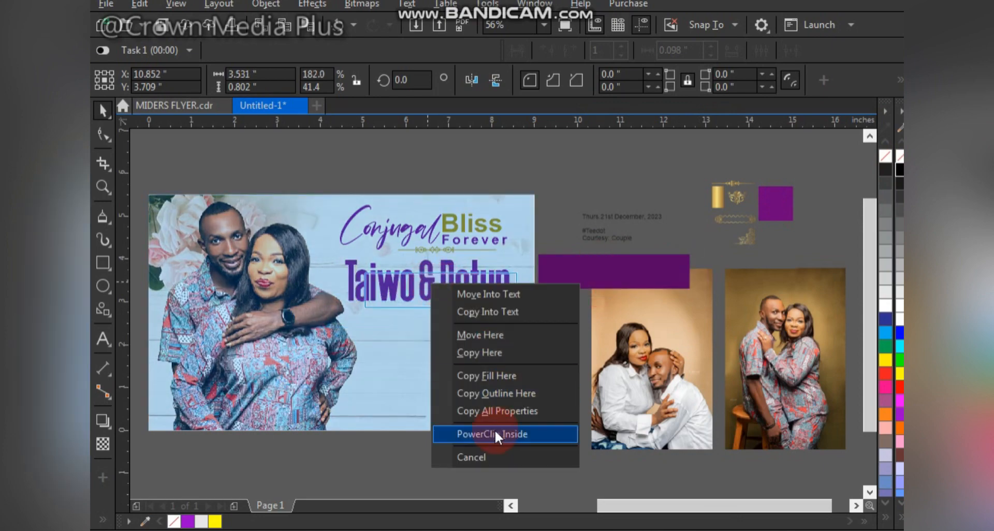
pyautogui.click(511, 355)
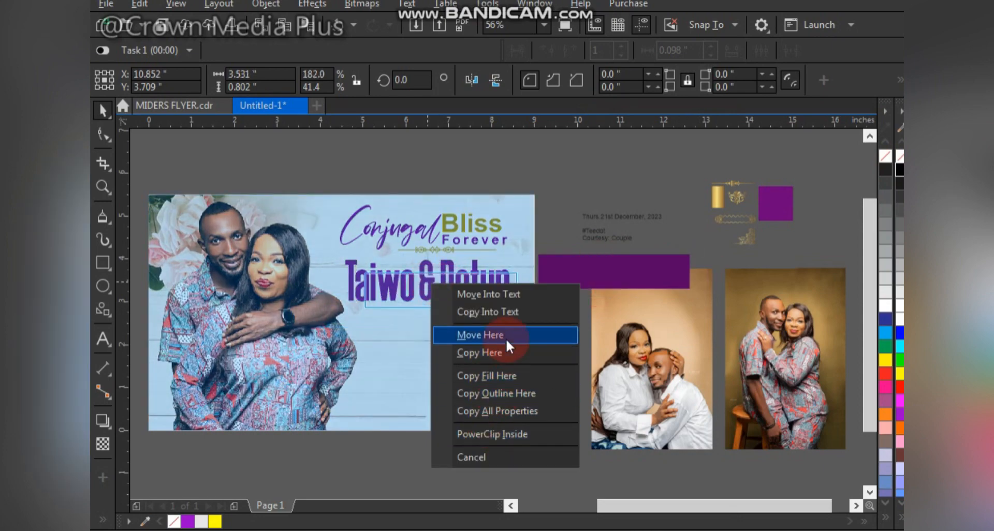
pyautogui.click(507, 436)
# Step: Widen the clipped rectangle to about 4.27 in across the names' lower half, give it a dark colour and reposition the names slightly
pyautogui.moveTo(451, 283); pyautogui.dragTo(421, 295)
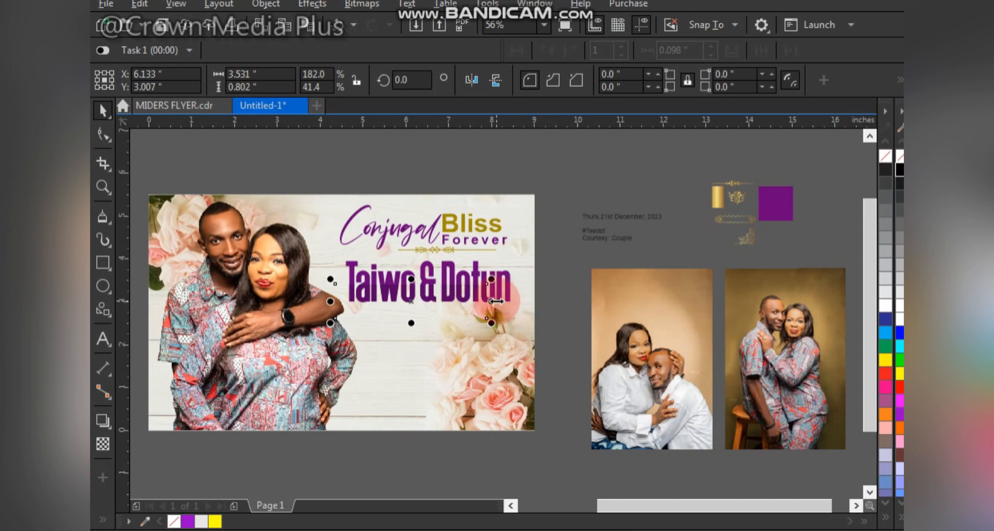
pyautogui.moveTo(495, 302); pyautogui.dragTo(527, 301)
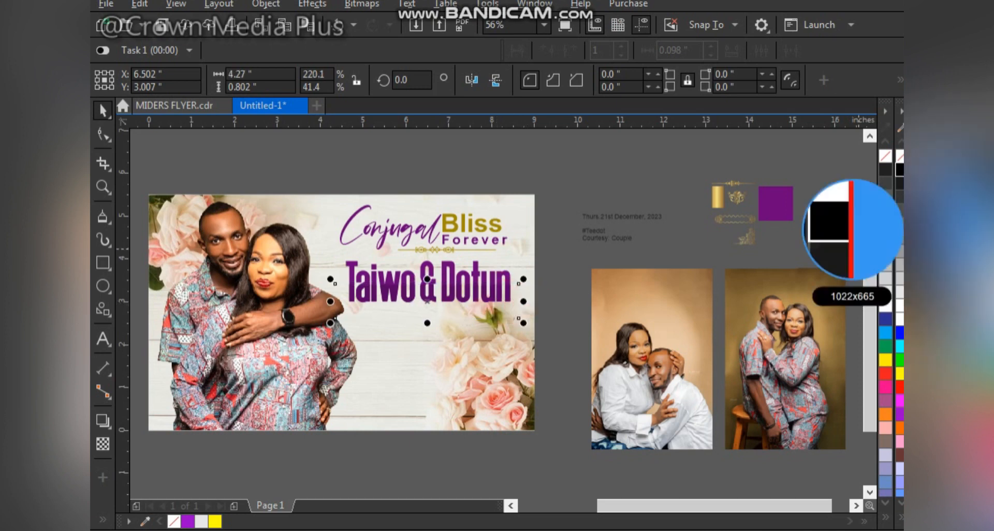
pyautogui.click(897, 182)
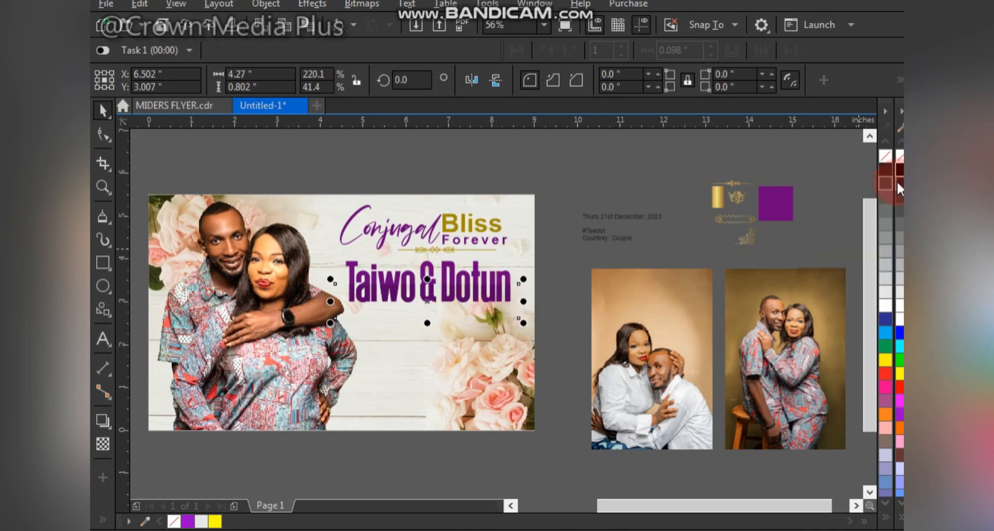
pyautogui.click(575, 220)
pyautogui.moveTo(482, 279); pyautogui.dragTo(483, 277)
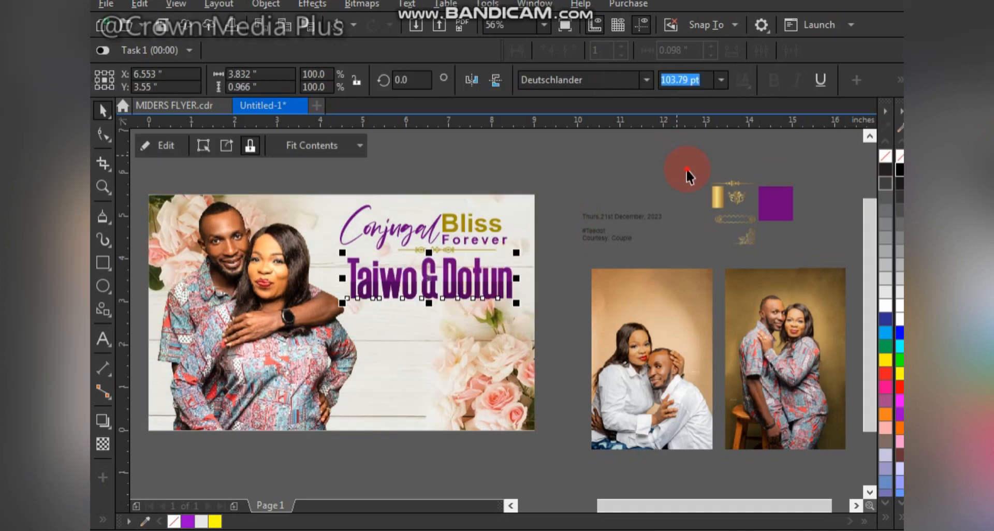
# Step: Enlarge the small gold ornament divider to about 2.36 in wide and place it centred below the couple's names
pyautogui.moveTo(686, 169); pyautogui.dragTo(787, 188)
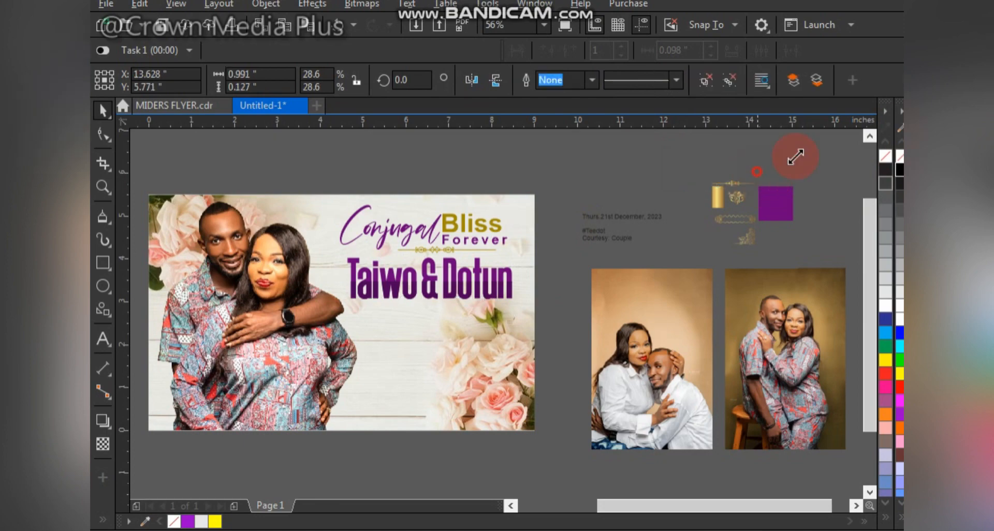
pyautogui.moveTo(796, 157); pyautogui.dragTo(815, 155)
pyautogui.moveTo(766, 181); pyautogui.dragTo(434, 313)
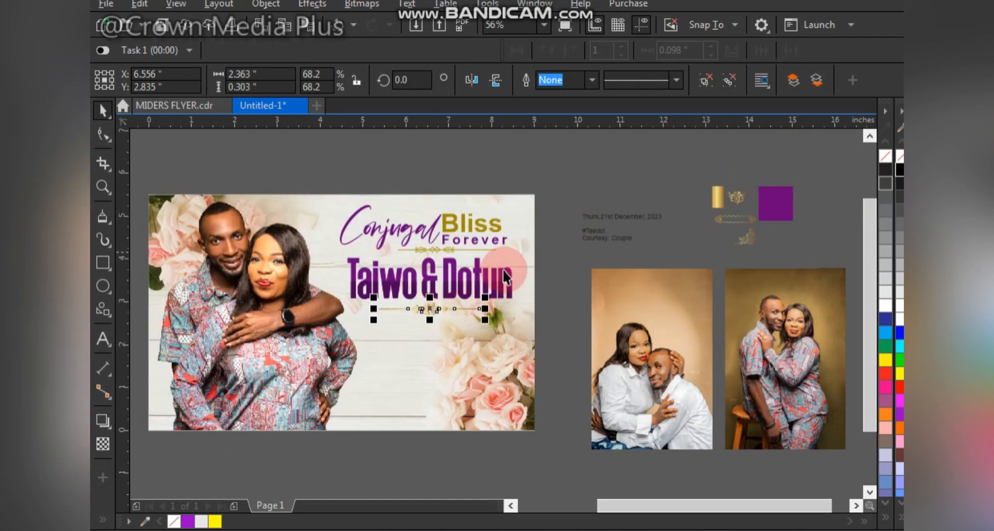
pyautogui.click(545, 261)
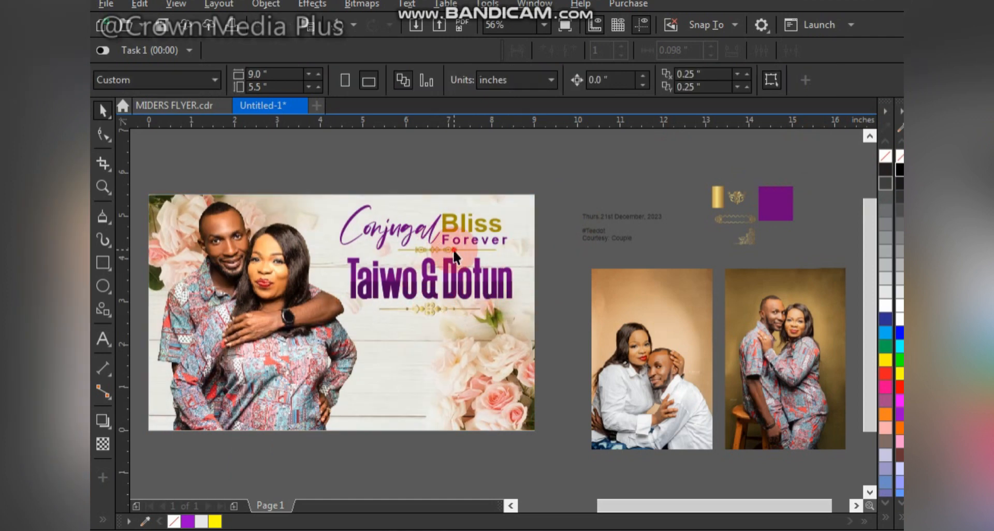
# Step: Copy the gold fill of the heading's divider onto the divider below the couple's names
pyautogui.moveTo(454, 254); pyautogui.dragTo(435, 309)
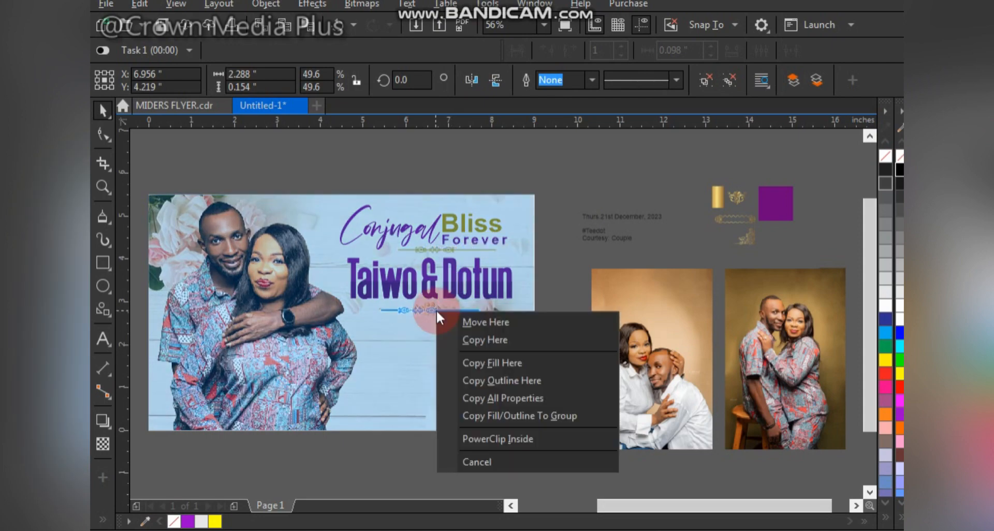
pyautogui.click(516, 364)
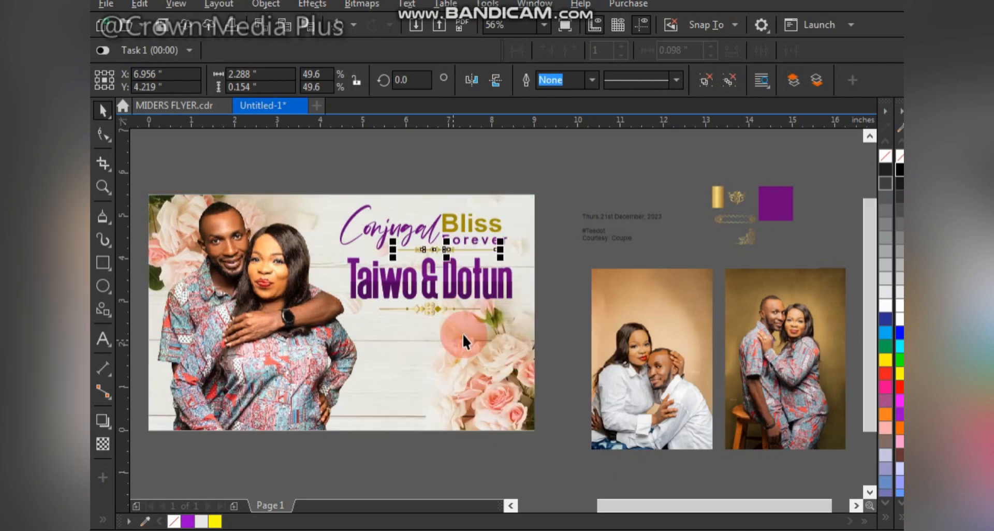
pyautogui.click(437, 309)
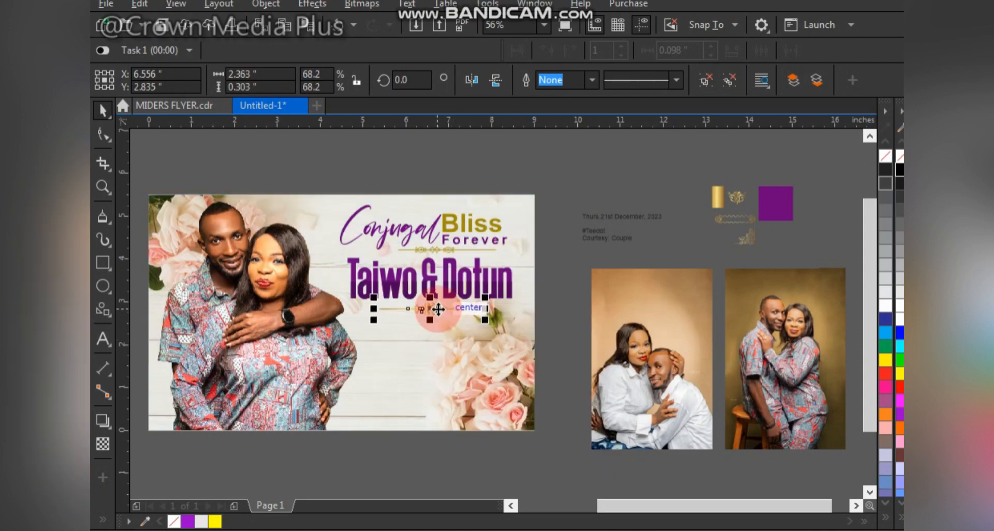
pyautogui.click(424, 284)
pyautogui.click(588, 165)
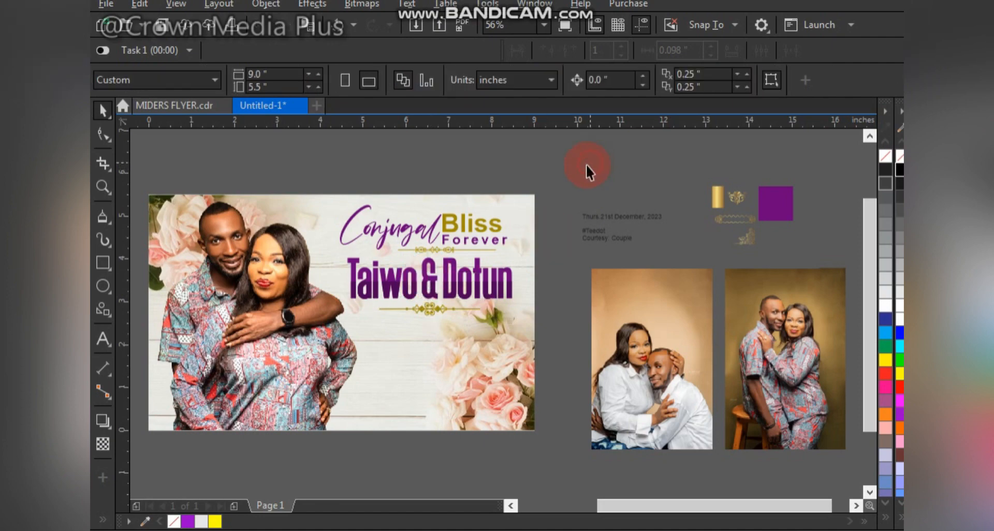
# Step: Enlarge the "Thurs.21st December, 2023" text and move it just above the page's upper right corner
pyautogui.click(630, 224)
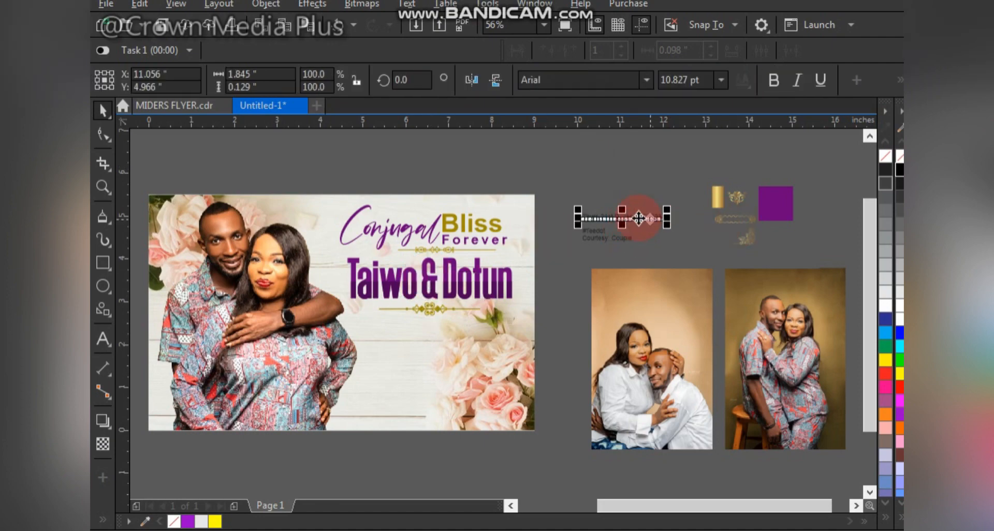
pyautogui.moveTo(658, 224); pyautogui.dragTo(701, 250)
pyautogui.click(618, 221)
pyautogui.moveTo(624, 222); pyautogui.dragTo(570, 187)
# Step: Enlarge the #Teedot hashtag to about 34.2 pt and move it beside the page's right edge
pyautogui.click(603, 232)
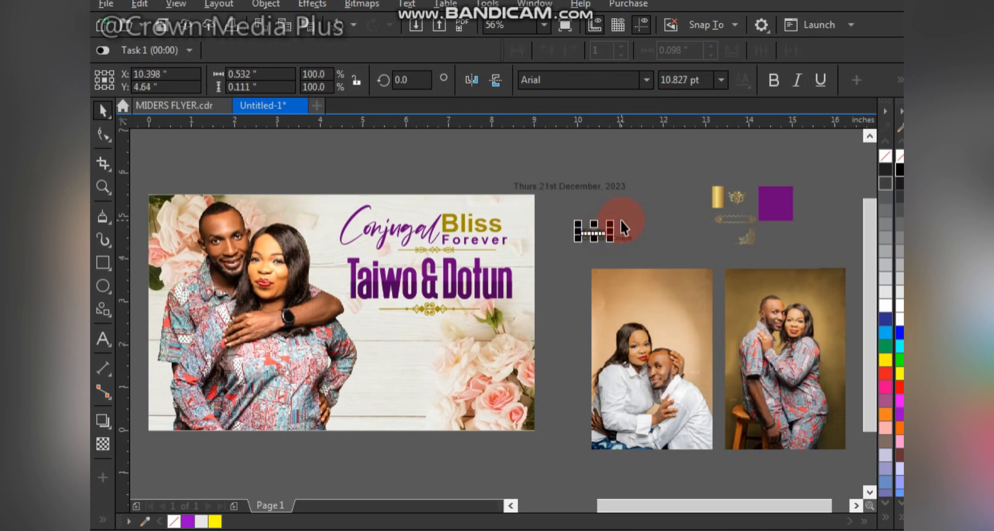
pyautogui.moveTo(619, 216); pyautogui.dragTo(664, 198)
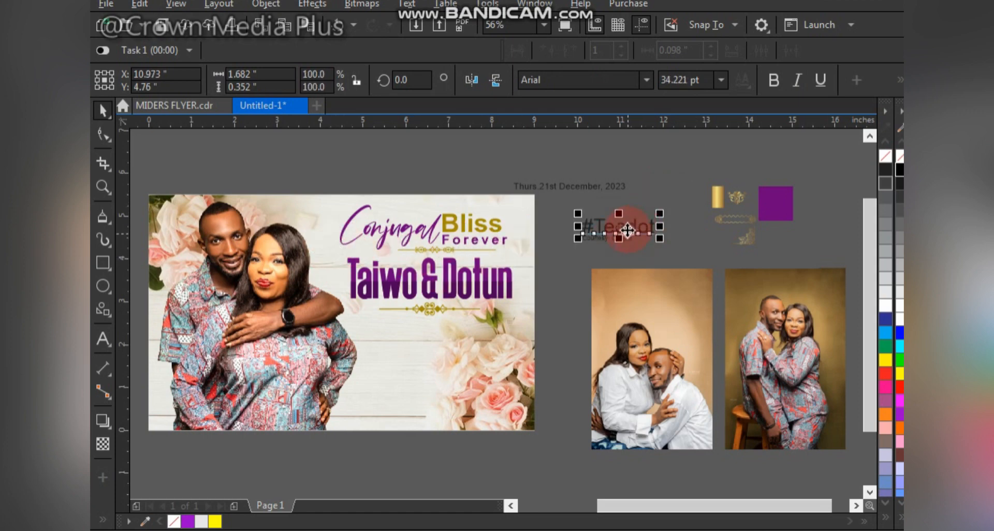
pyautogui.moveTo(590, 238); pyautogui.dragTo(547, 275)
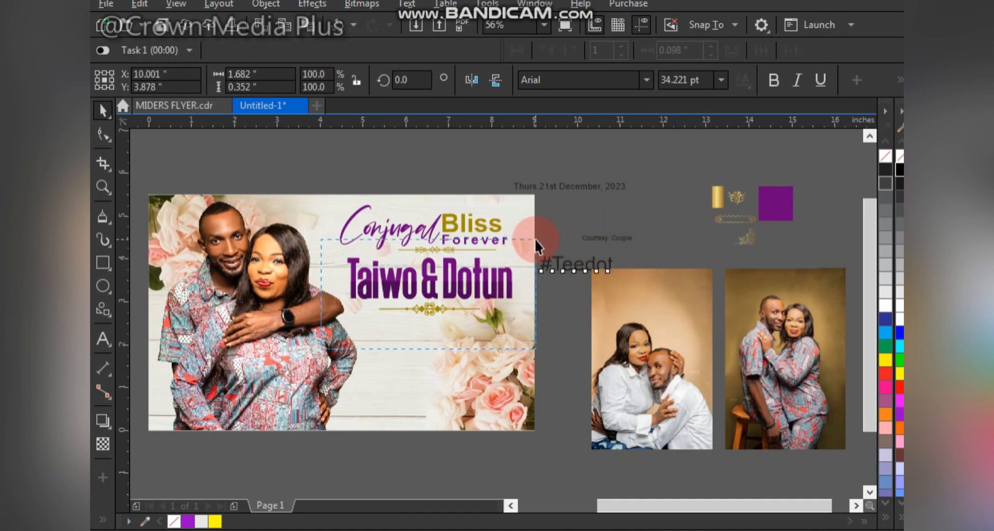
# Step: Shift the couple's names and both dividers down, and place #Teedot between the heading and its divider
pyautogui.click(492, 278)
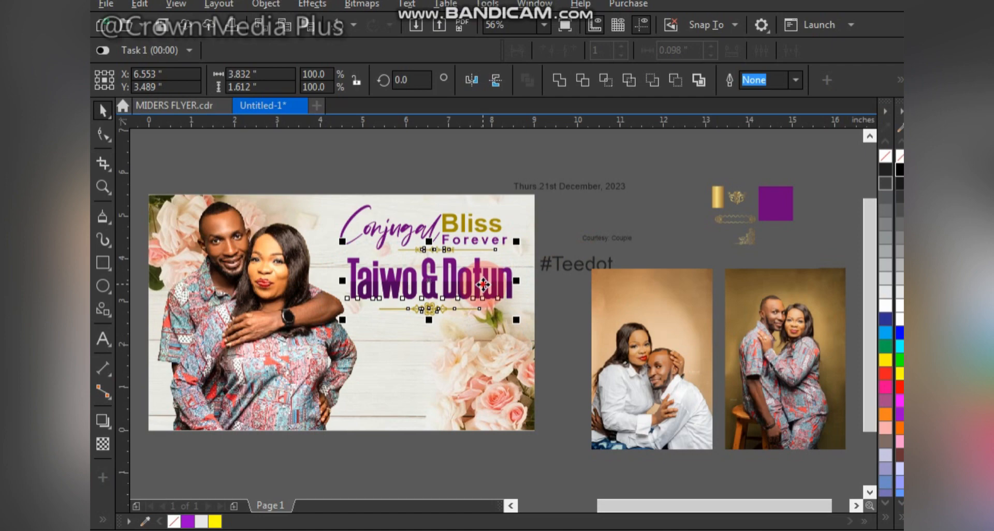
pyautogui.moveTo(483, 284); pyautogui.dragTo(474, 300)
pyautogui.moveTo(573, 267); pyautogui.dragTo(439, 256)
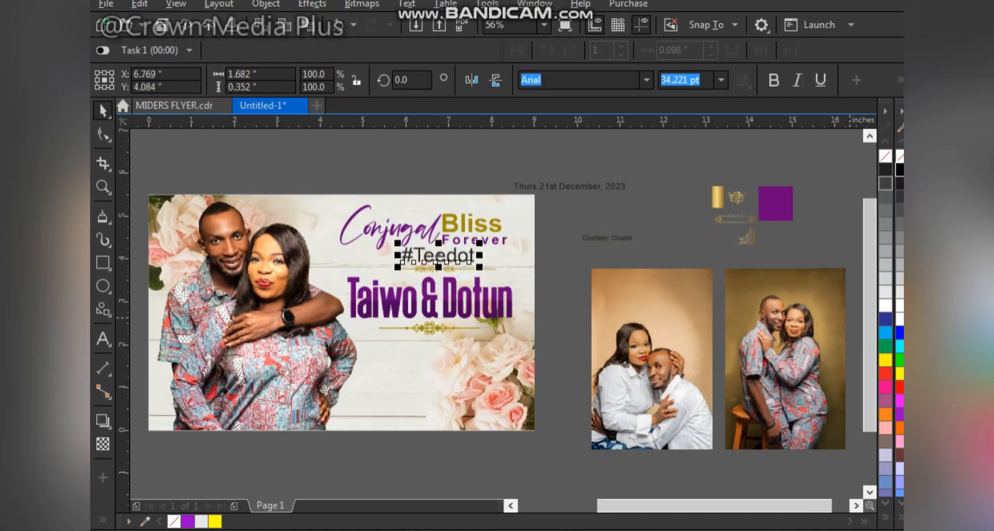
# Step: Try different fill colours on the #Teedot hashtag and leave it dark purple
pyautogui.click(901, 416)
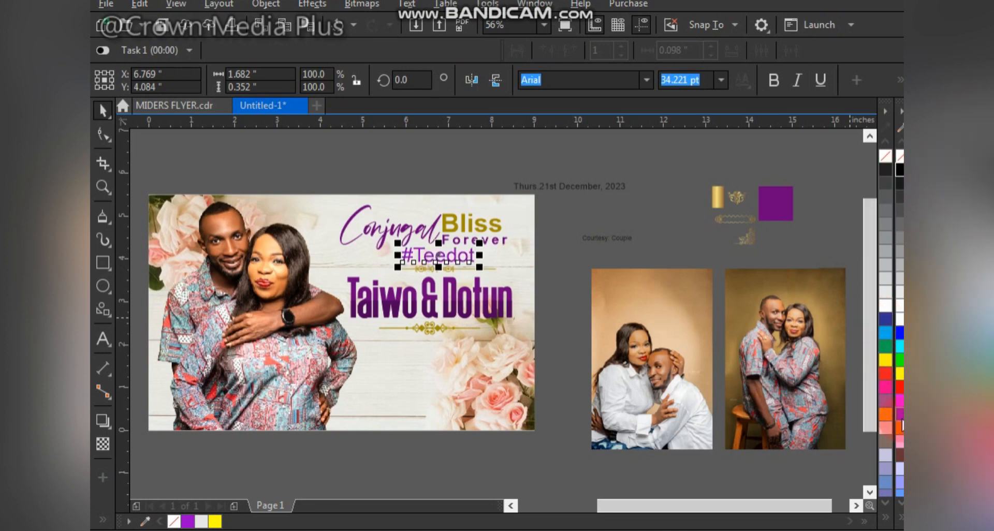
pyautogui.rightClick(900, 157)
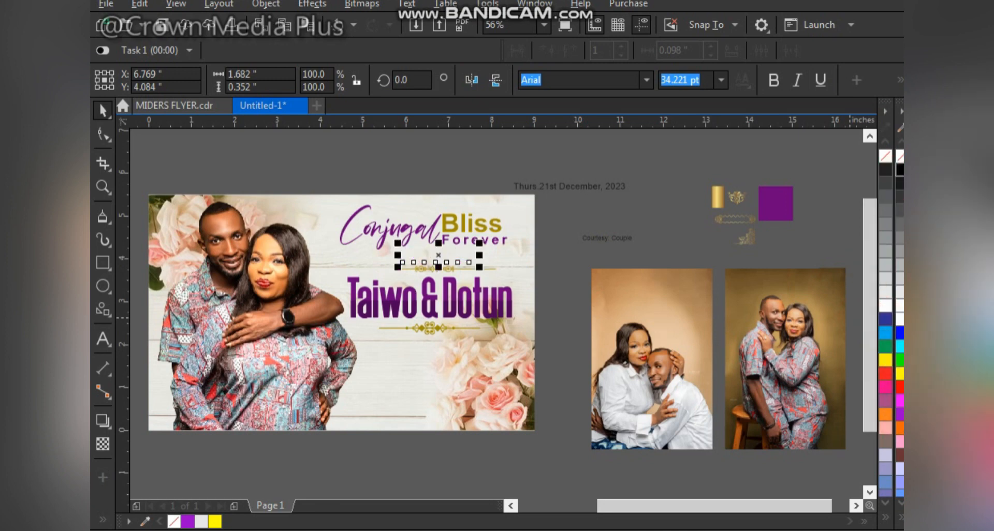
pyautogui.click(900, 170)
pyautogui.hotkey('ctrl', 'z')
pyautogui.hotkey('ctrl', 'z')
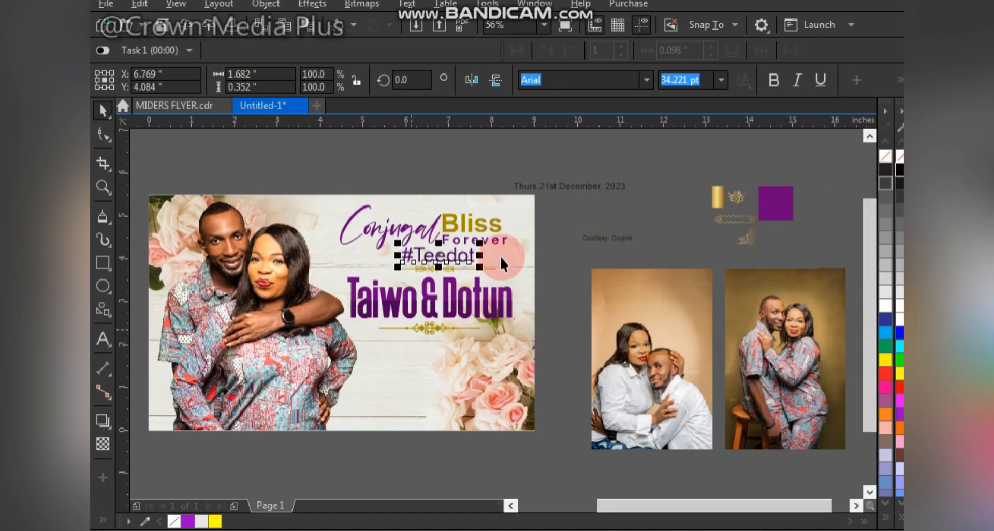
pyautogui.press('Escape')
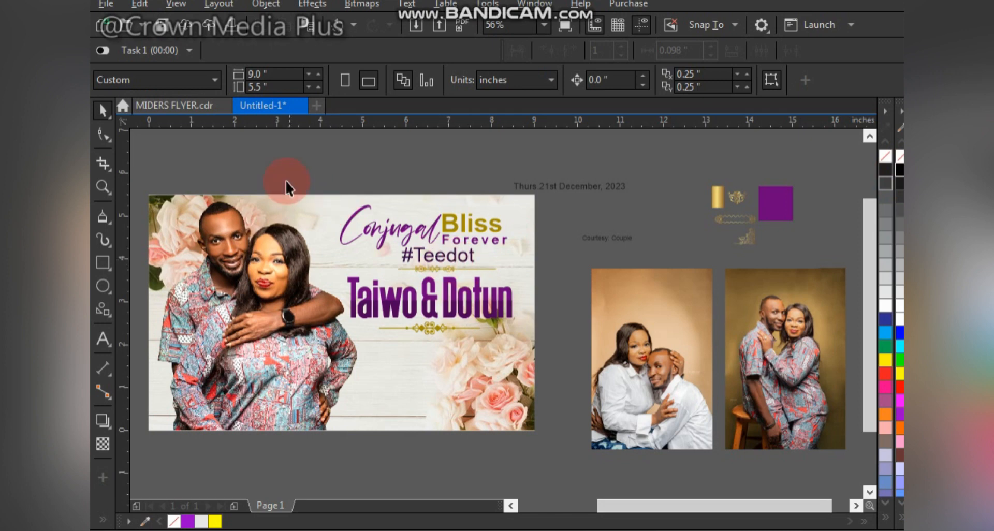
# Step: Scale the heading, hashtag, dividers and couple's names together to about 3.55 × 2.68 in, keeping clear of the photo
pyautogui.moveTo(285, 180); pyautogui.dragTo(537, 352)
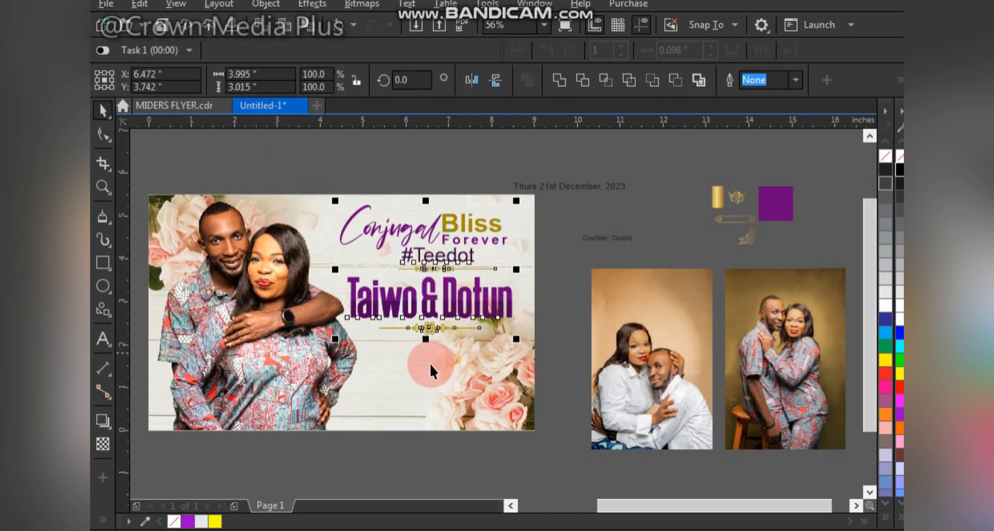
pyautogui.moveTo(337, 341); pyautogui.dragTo(348, 329)
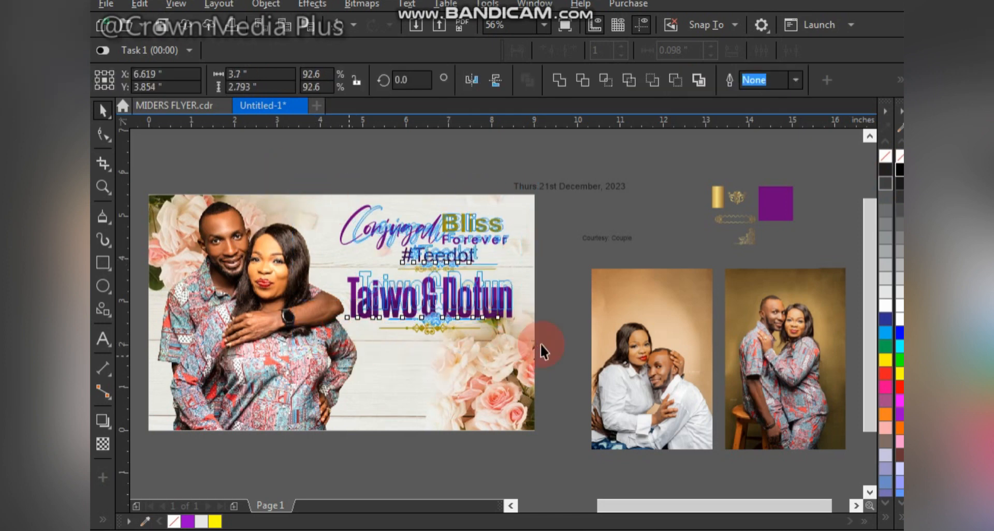
pyautogui.moveTo(518, 330); pyautogui.dragTo(512, 325)
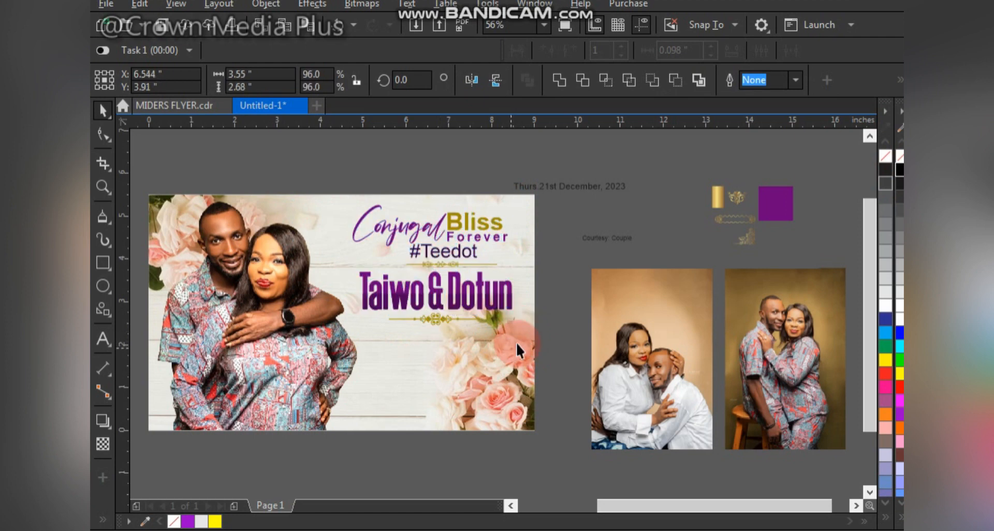
pyautogui.click(570, 194)
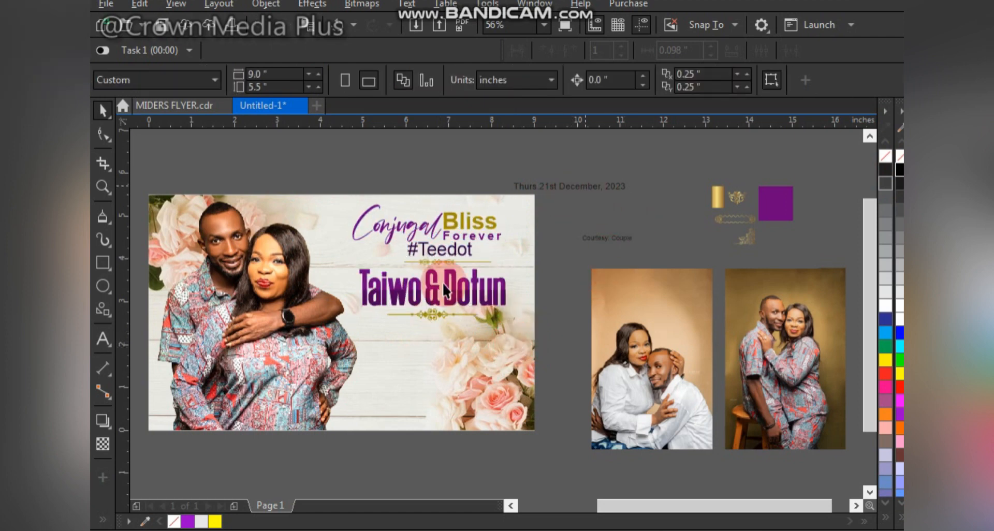
# Step: Stretch the dividers' horizontal lines towards the photo, the lower to about 2.66 in and the upper to about 3.04 in wide
pyautogui.click(394, 313)
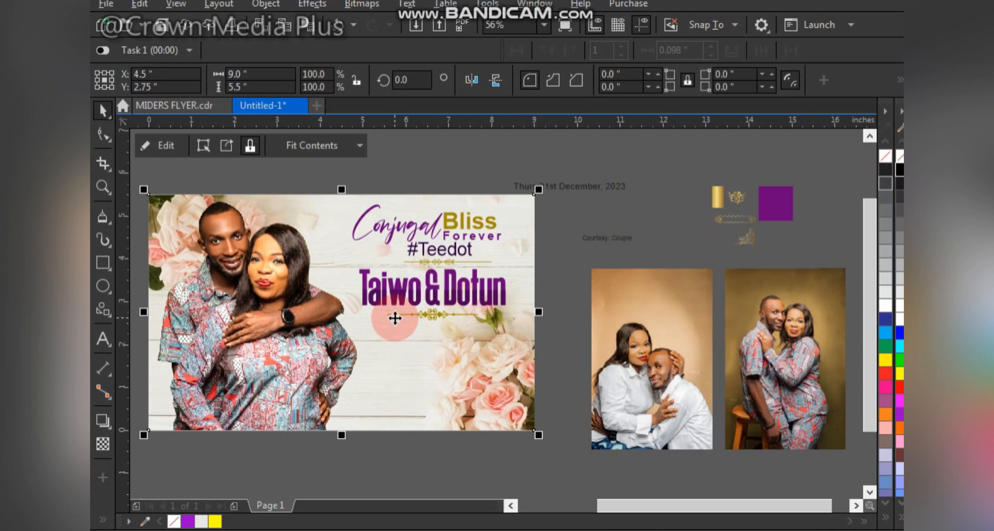
pyautogui.click(395, 314)
pyautogui.click(394, 314)
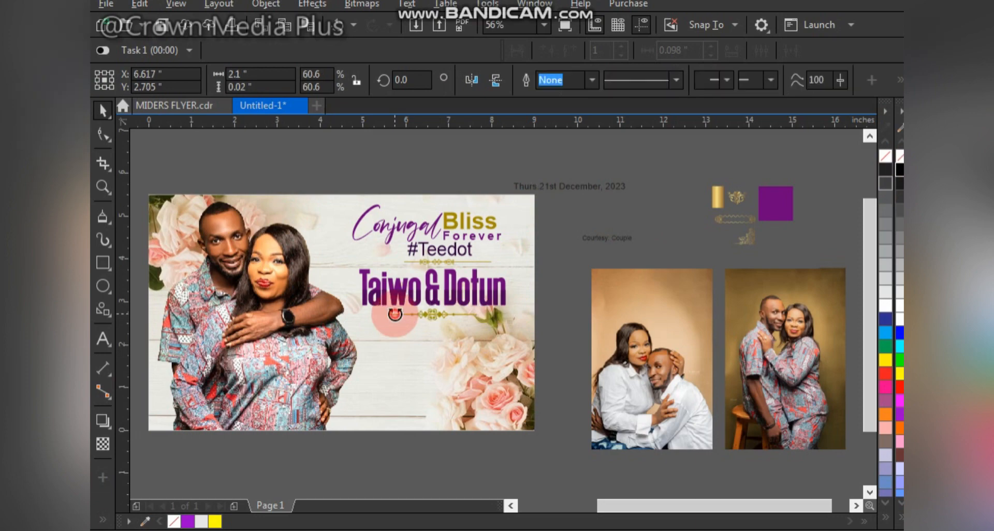
pyautogui.moveTo(394, 314); pyautogui.dragTo(356, 325)
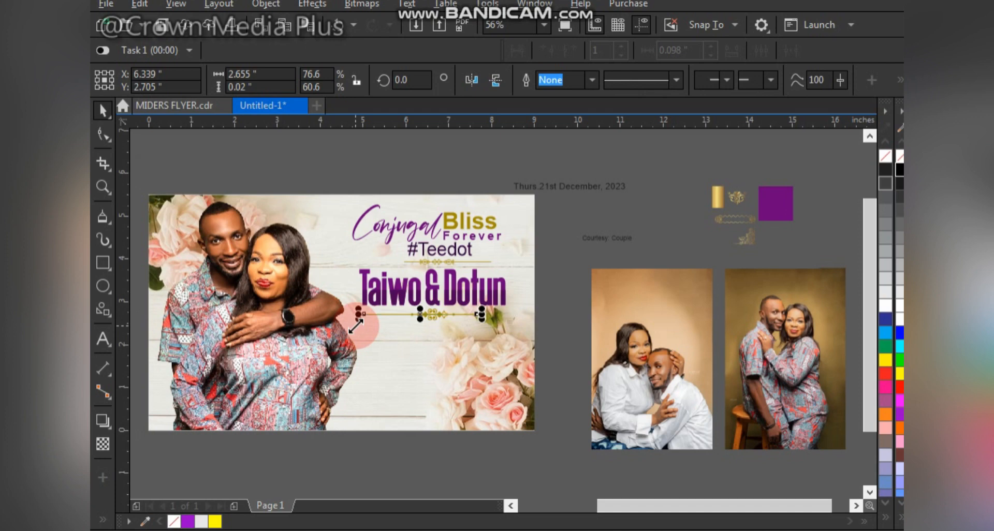
pyautogui.click(408, 264)
pyautogui.moveTo(398, 261); pyautogui.dragTo(355, 278)
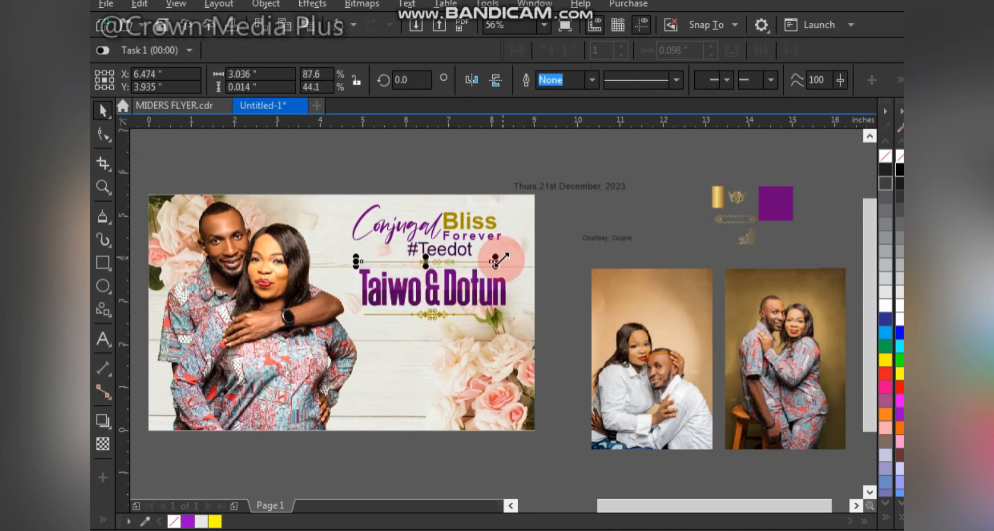
# Step: Stretch the horizontal lines of both dividers outward from the photo, the upper to about 3.35 in and the lower to about 3.29 in wide
pyautogui.moveTo(498, 261); pyautogui.dragTo(512, 293)
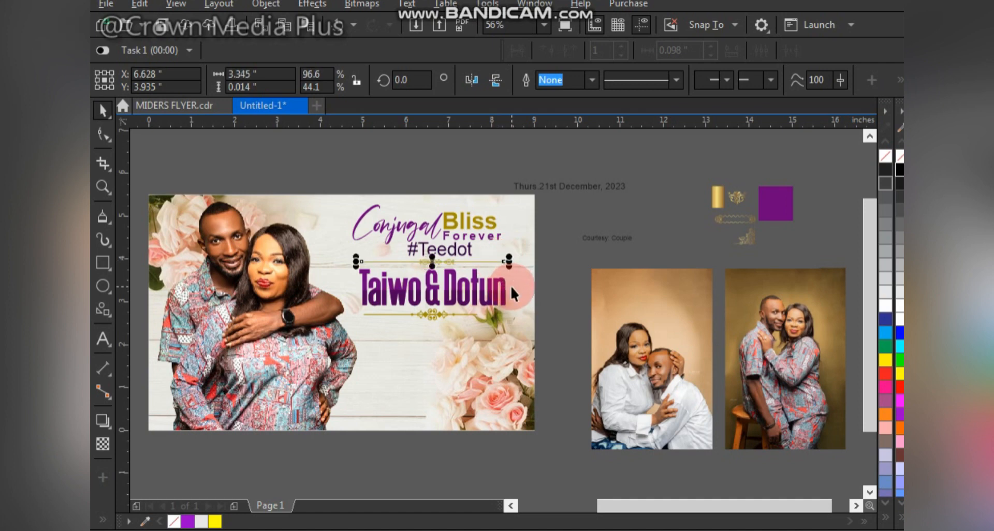
pyautogui.click(473, 312)
pyautogui.moveTo(482, 314); pyautogui.dragTo(507, 342)
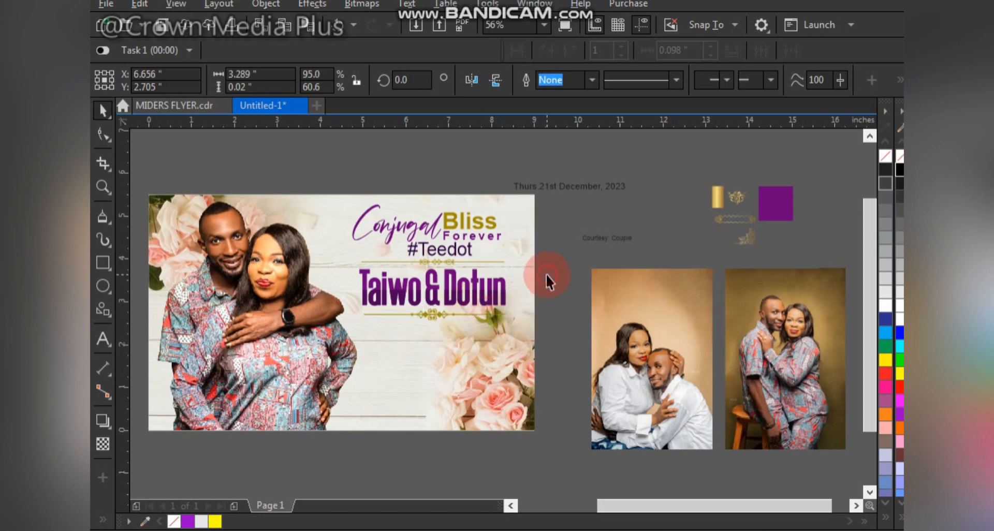
pyautogui.click(575, 249)
# Step: Shift the date text to just above the layout, and delete the small gold ornament beside the gold swatch
pyautogui.moveTo(594, 186); pyautogui.dragTo(563, 179)
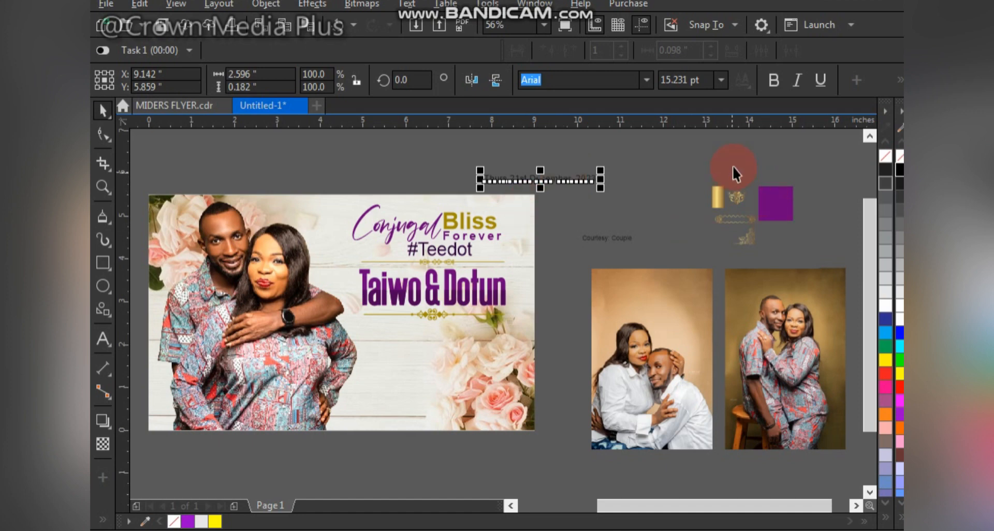
pyautogui.moveTo(726, 166); pyautogui.dragTo(738, 200)
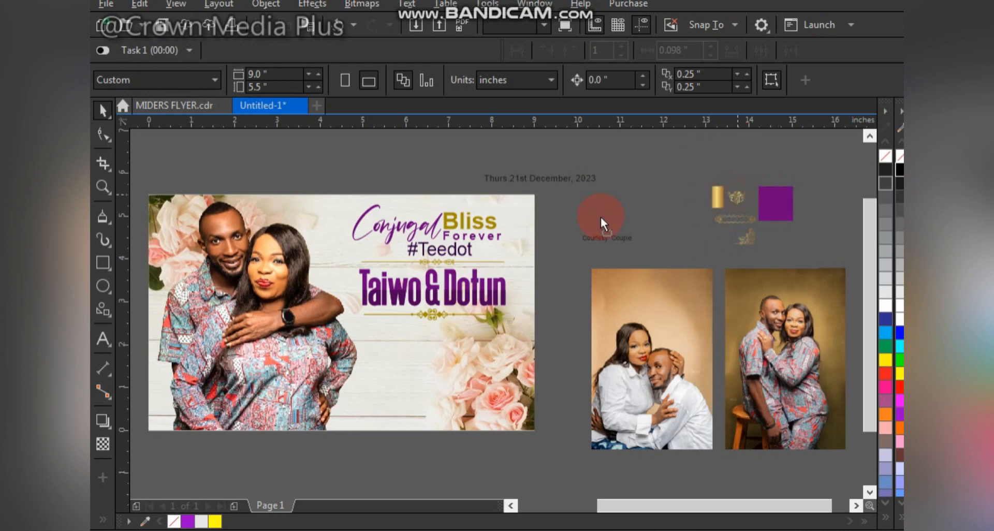
pyautogui.moveTo(601, 217); pyautogui.dragTo(501, 250)
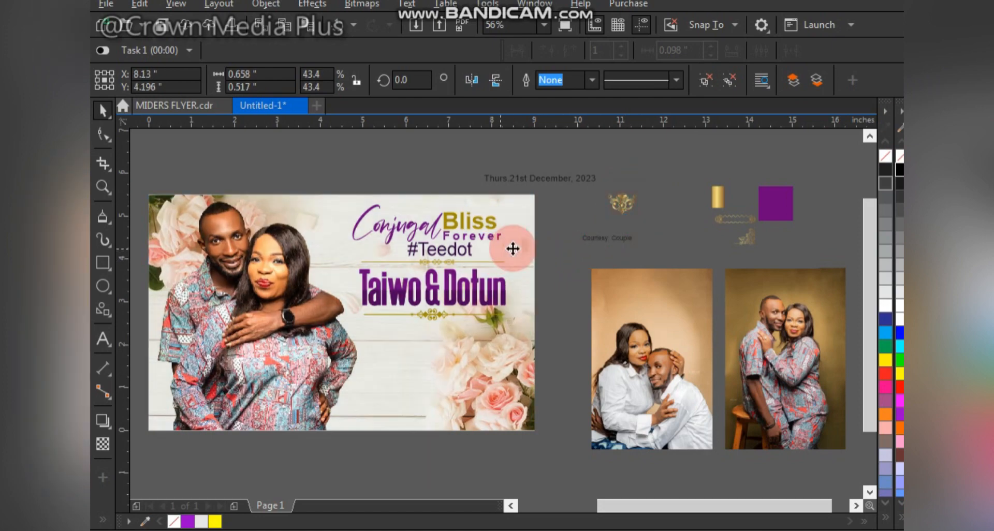
pyautogui.click(665, 234)
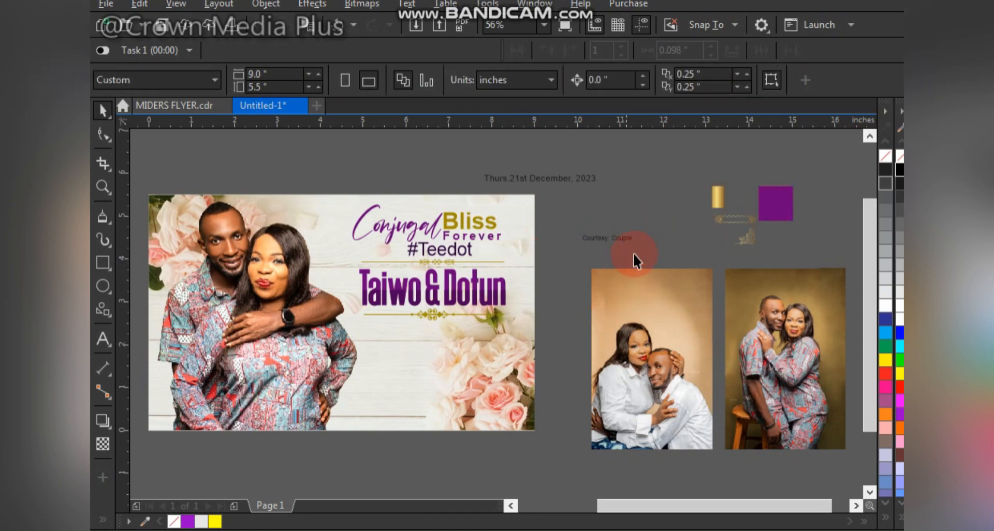
pyautogui.hotkey('ctrl', 'z')
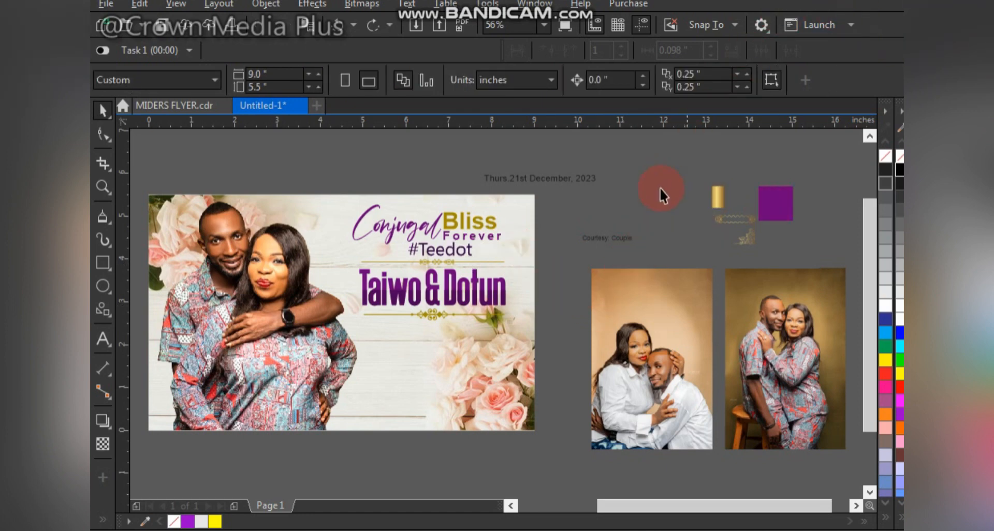
pyautogui.click(624, 236)
pyautogui.click(640, 250)
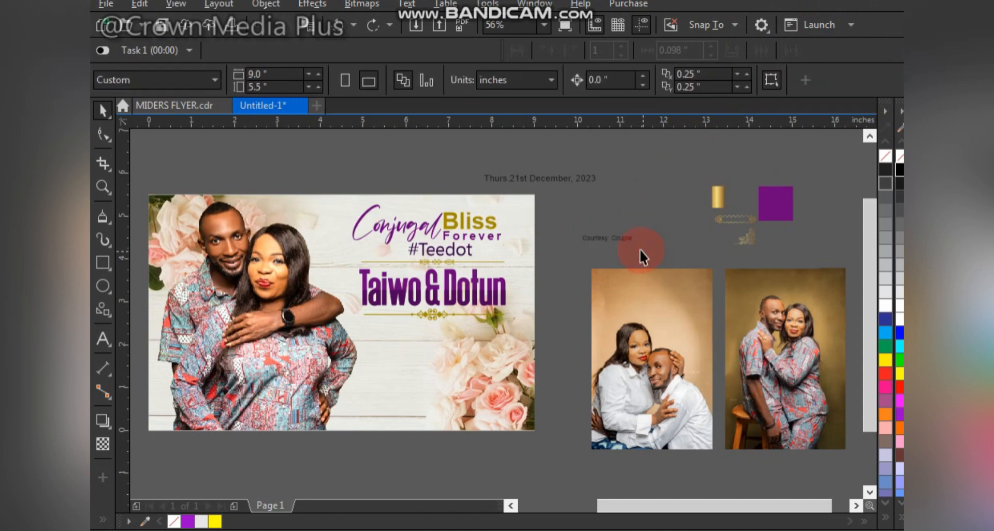
# Step: Draw a rectangle about 2.07 × 1.27 in below the lower divider and fill it with the gold swatch's gradient
pyautogui.click(102, 263)
pyautogui.moveTo(339, 325); pyautogui.dragTo(439, 389)
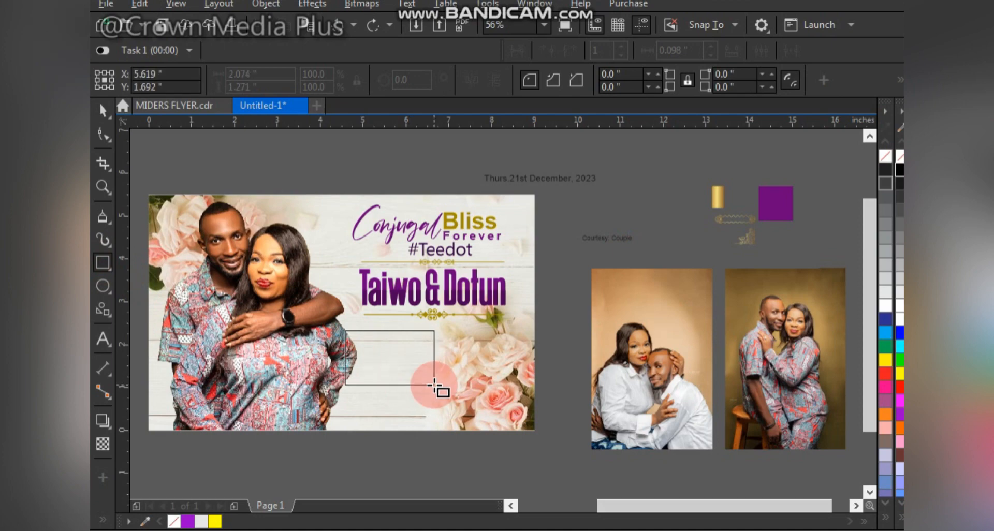
pyautogui.press('space')
pyautogui.click(717, 196)
pyautogui.moveTo(717, 196); pyautogui.dragTo(417, 372)
pyautogui.click(509, 425)
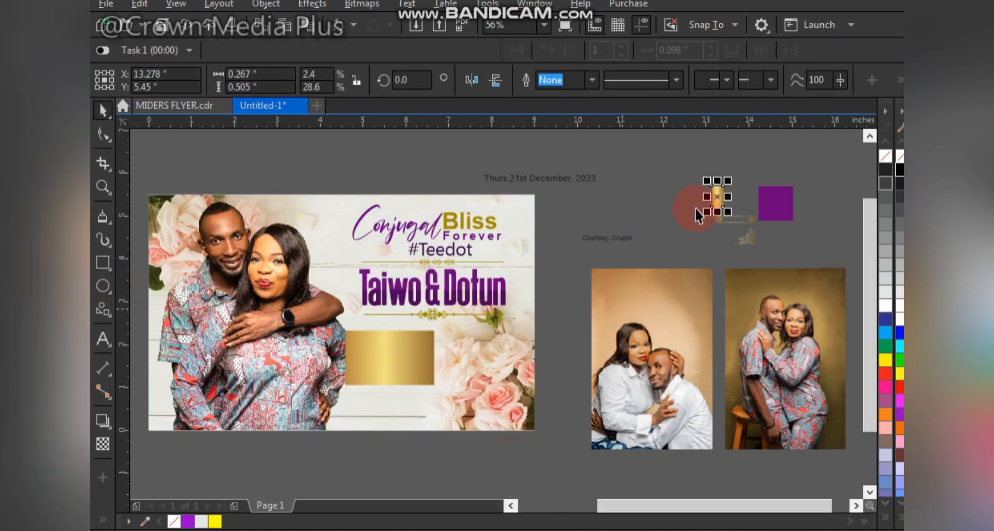
# Step: Delete the gold gradient swatch and the purple square from outside the page
pyautogui.press('Delete')
pyautogui.click(757, 194)
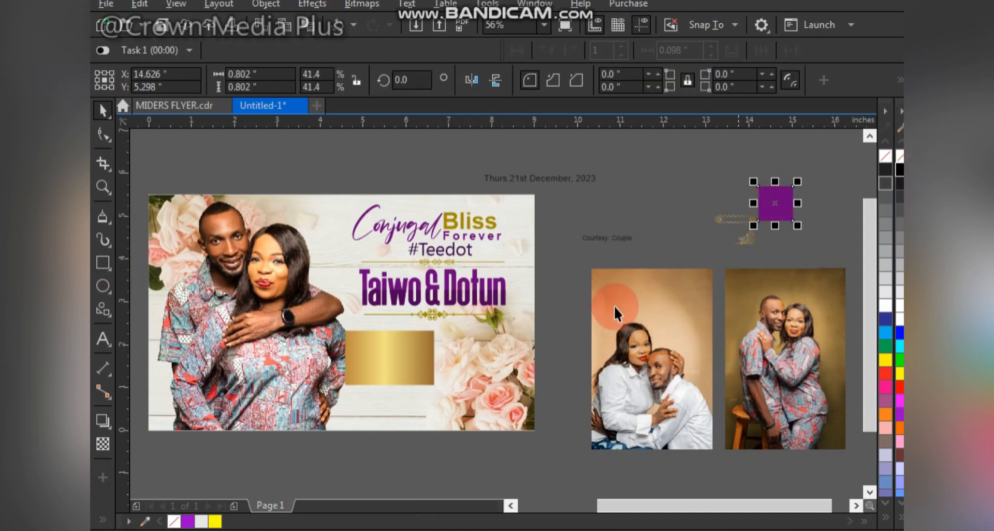
pyautogui.press('Delete')
# Step: Make two smaller copies of the gold rectangle, one about 1.81 × 1.11 in filled white and one about 1.59 × 0.97 in filled grey
pyautogui.click(388, 360)
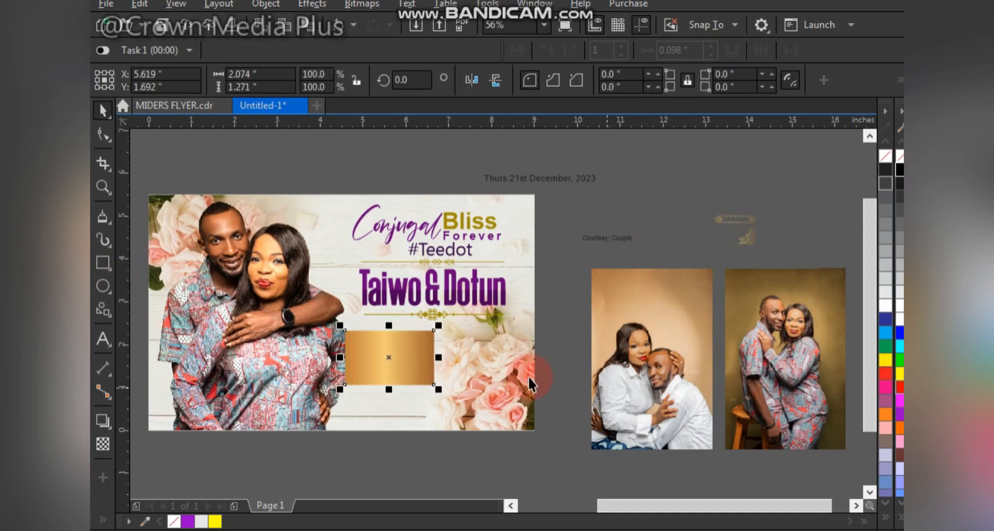
pyautogui.moveTo(422, 350); pyautogui.dragTo(477, 378)
pyautogui.rightClick(453, 359)
pyautogui.click(410, 344)
pyautogui.click(900, 318)
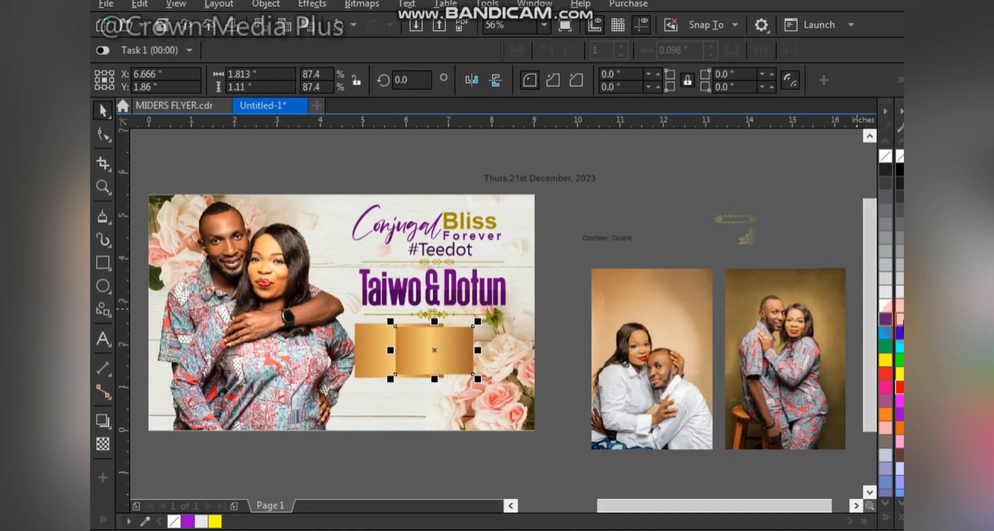
pyautogui.moveTo(452, 343); pyautogui.dragTo(481, 344)
pyautogui.moveTo(502, 374); pyautogui.dragTo(497, 371)
pyautogui.click(899, 233)
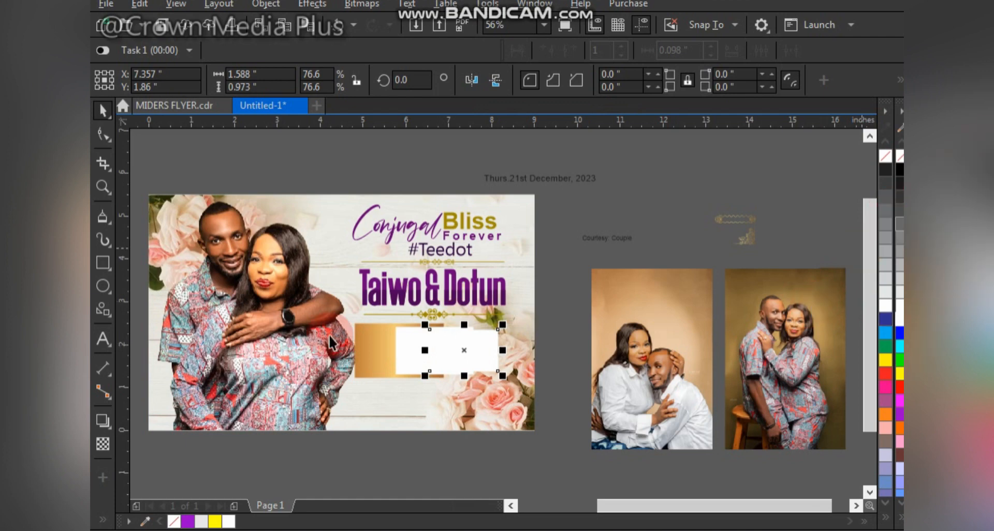
# Step: Centre the three rectangles on each other and narrow them together to about 1.59 in overall width
pyautogui.moveTo(350, 322); pyautogui.dragTo(523, 389)
pyautogui.press('c')
pyautogui.moveTo(449, 351); pyautogui.dragTo(423, 353)
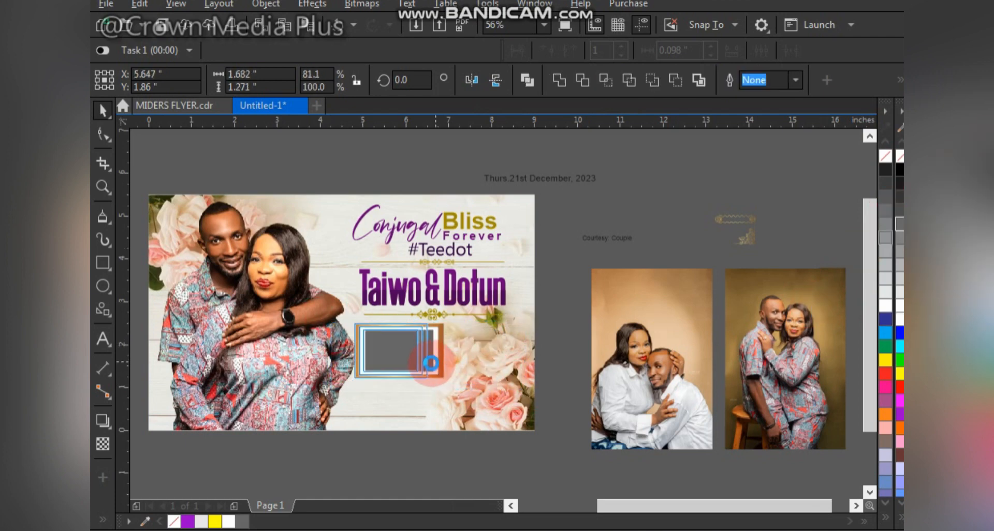
pyautogui.scroll(2, 431, 344)
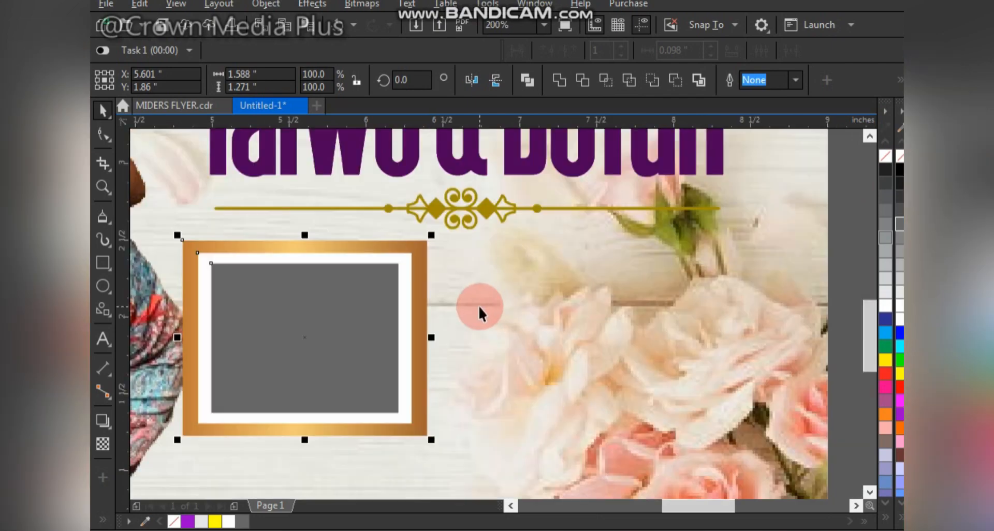
# Step: Even out the frame's side borders by narrowing the gold rectangle to about 1.39 in and the white one to about 1.3 in
pyautogui.click(479, 307)
pyautogui.click(420, 349)
pyautogui.keyDown('shift'); pyautogui.click(409, 347); pyautogui.keyUp('shift')
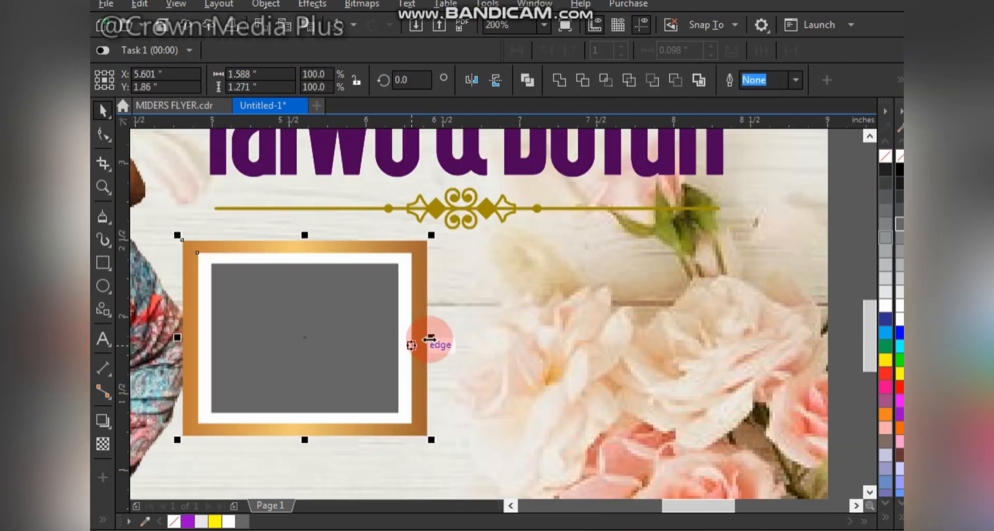
pyautogui.scroll(1, 430, 338)
pyautogui.moveTo(429, 339); pyautogui.dragTo(412, 342)
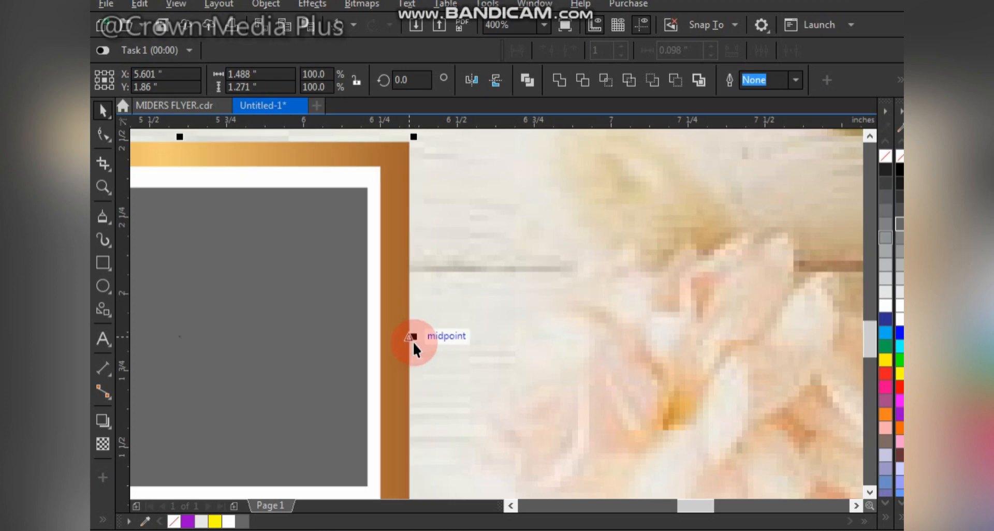
pyautogui.click(408, 359)
pyautogui.click(408, 359)
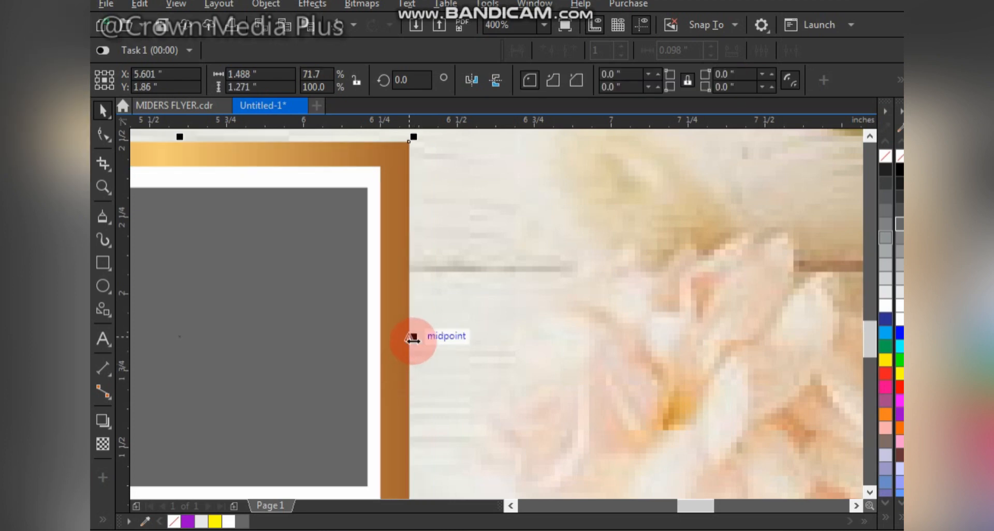
pyautogui.moveTo(412, 337); pyautogui.dragTo(399, 340)
pyautogui.scroll(-4, 399, 337)
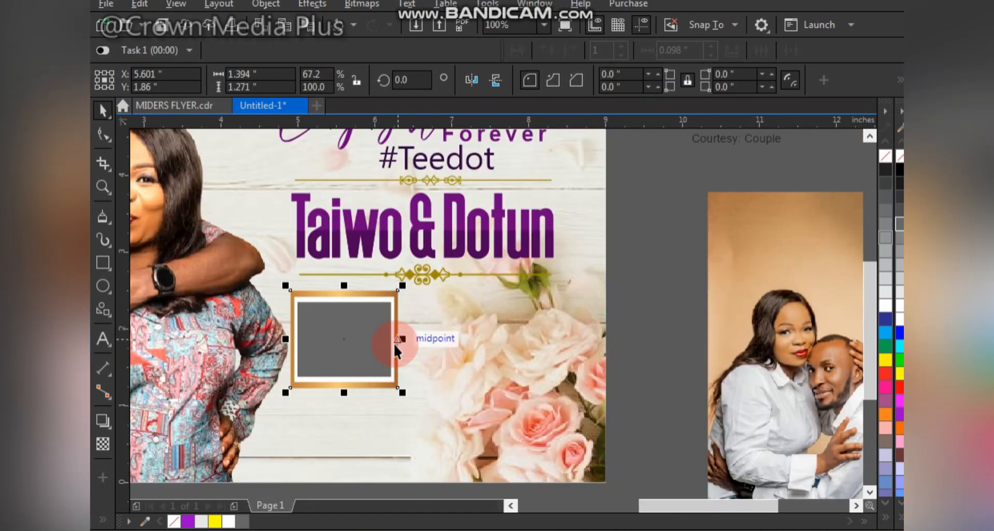
# Step: Round the corners of the gold, white and grey rectangles by about 0.07, 0.08 and 0.09 in respectively
pyautogui.press('F10')
pyautogui.click(396, 388)
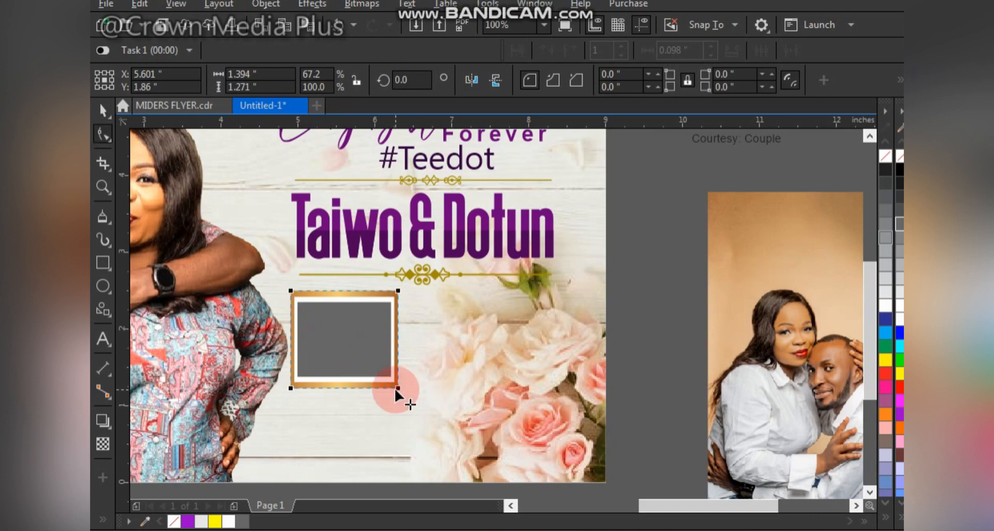
pyautogui.moveTo(396, 388); pyautogui.dragTo(394, 391)
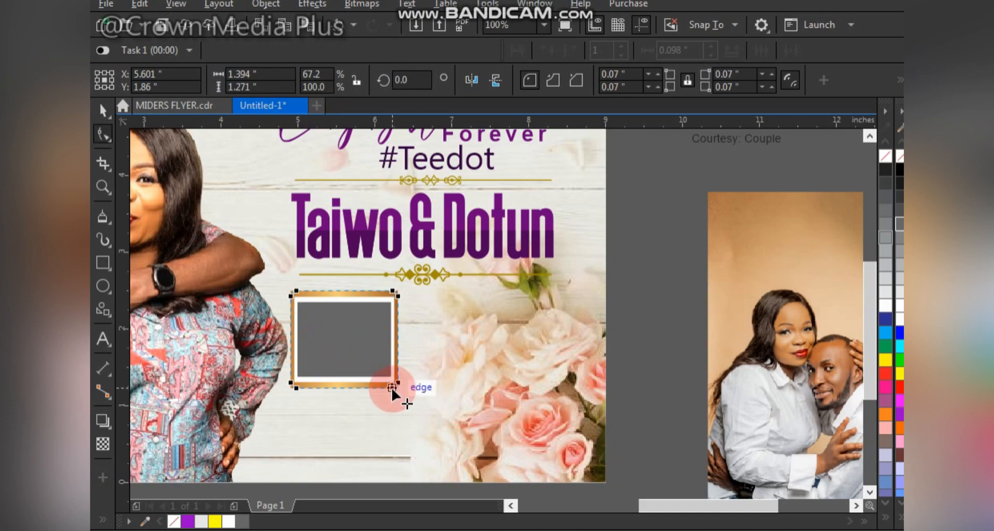
pyautogui.click(322, 318)
pyautogui.moveTo(312, 297); pyautogui.dragTo(305, 292)
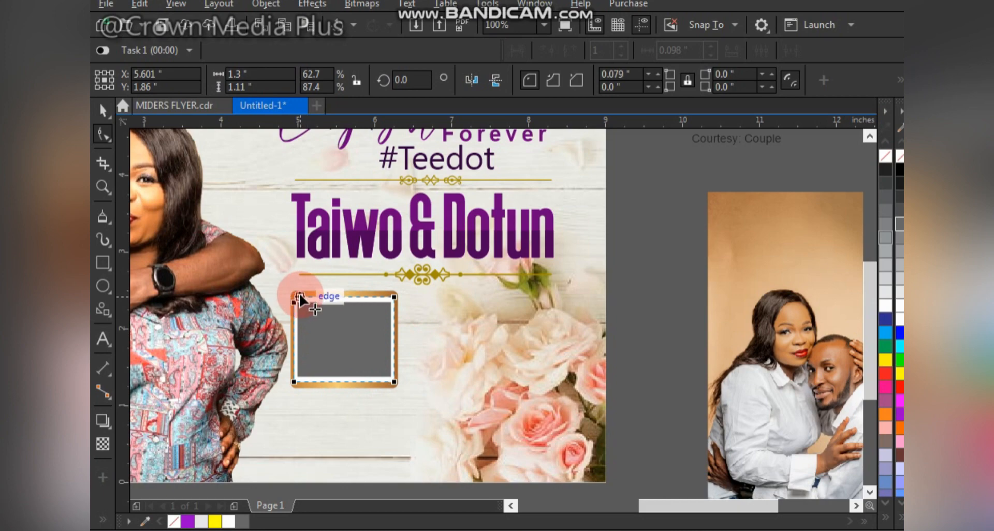
pyautogui.click(311, 324)
pyautogui.click(357, 316)
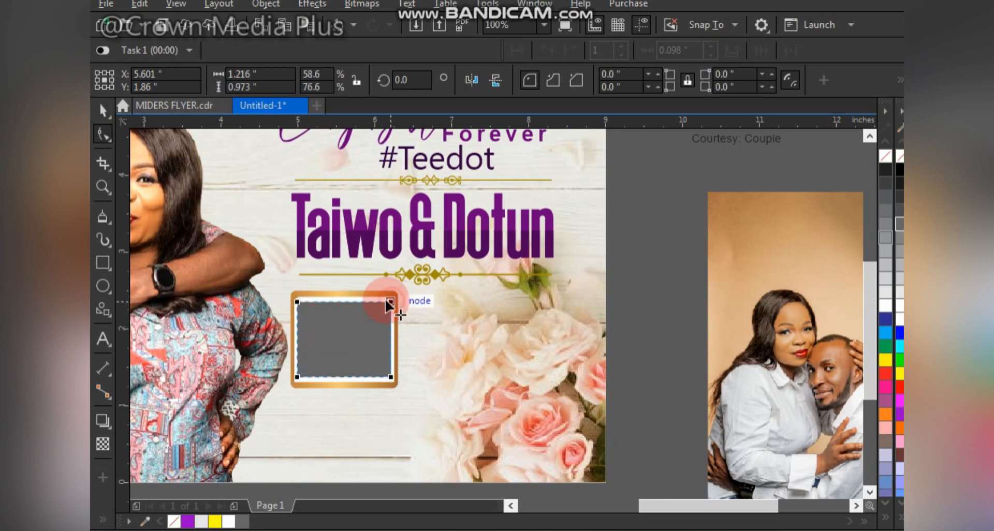
pyautogui.moveTo(391, 303); pyautogui.dragTo(384, 301)
pyautogui.press('space')
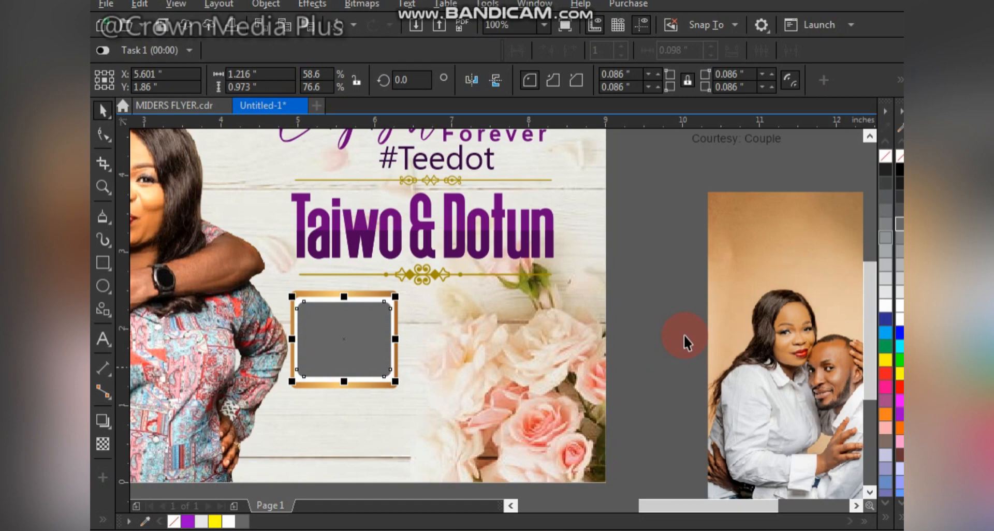
# Step: Stretch the whole photo frame to about 1.59 in high and place a copy beside it, towards the roses
pyautogui.click(752, 360)
pyautogui.scroll(-3, 732, 377)
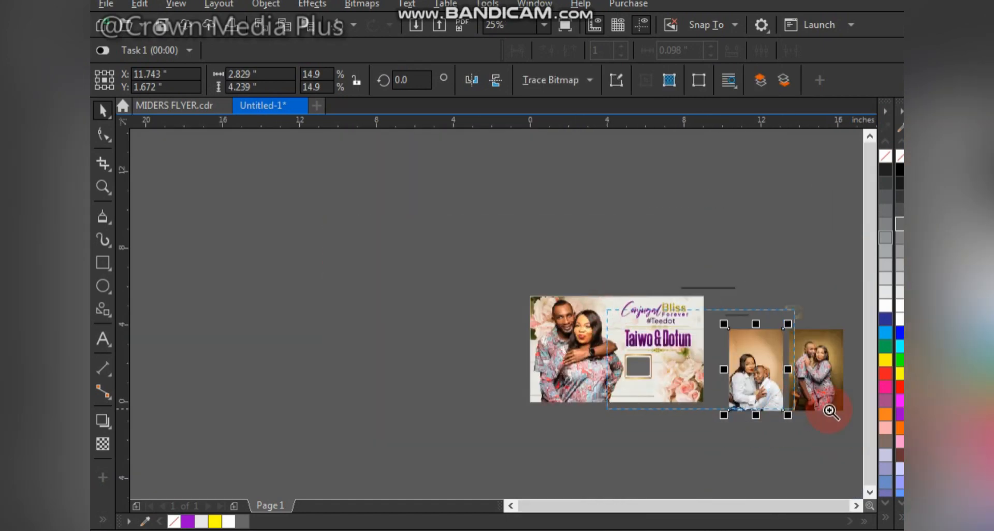
pyautogui.scroll(3, 830, 412)
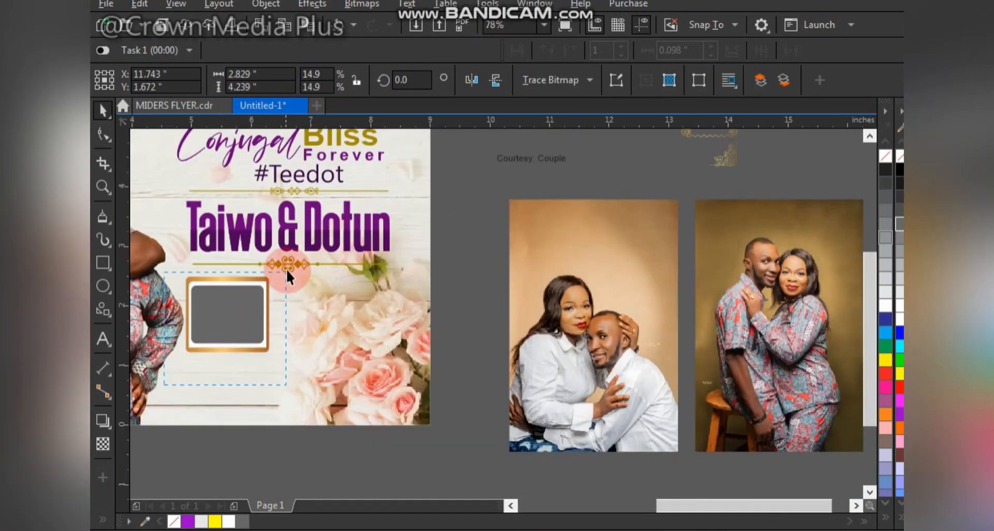
pyautogui.moveTo(287, 270); pyautogui.dragTo(286, 269)
pyautogui.moveTo(227, 361); pyautogui.dragTo(282, 379)
pyautogui.moveTo(228, 324); pyautogui.dragTo(319, 326)
pyautogui.rightClick(318, 326)
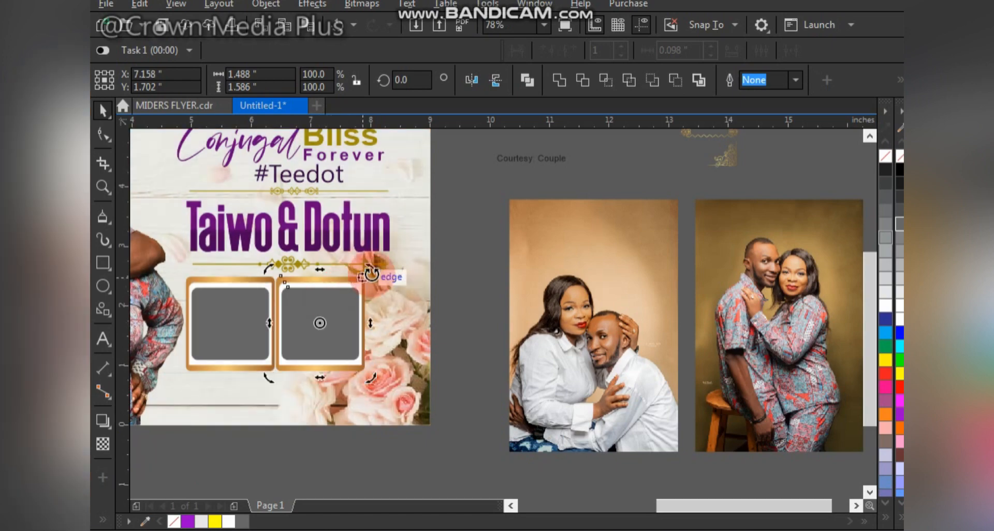
# Step: Rotate the frame copy about 10° clockwise and delete the upright original
pyautogui.moveTo(371, 274); pyautogui.dragTo(379, 283)
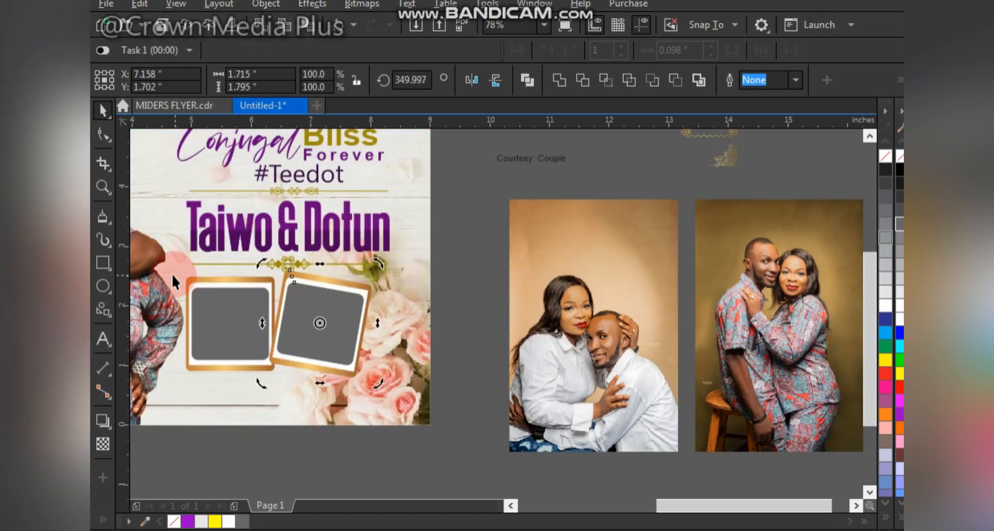
pyautogui.click(209, 277)
pyautogui.press('Delete')
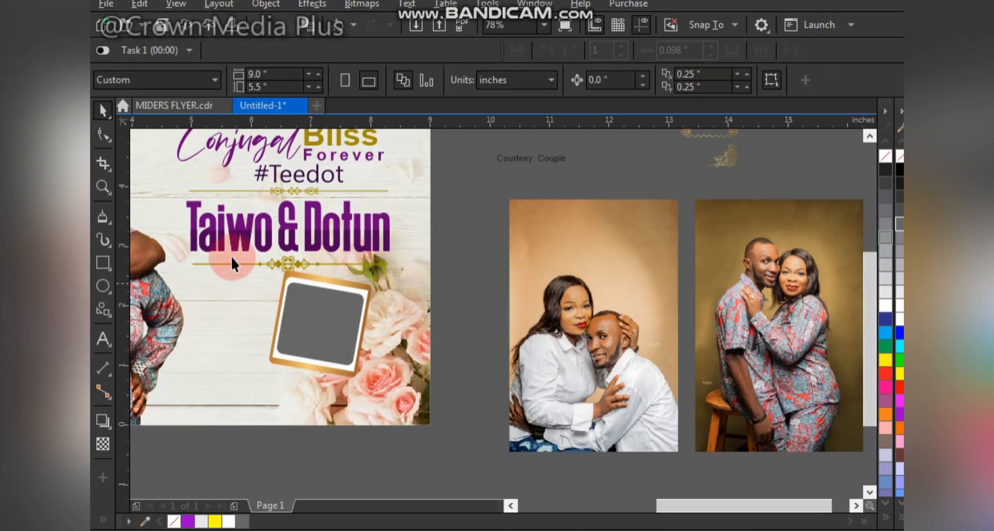
# Step: Reposition the frame slightly, set its tilt to about 7.6° clockwise, and place a horizontally mirrored copy beside it
pyautogui.click(327, 319)
pyautogui.click(327, 318)
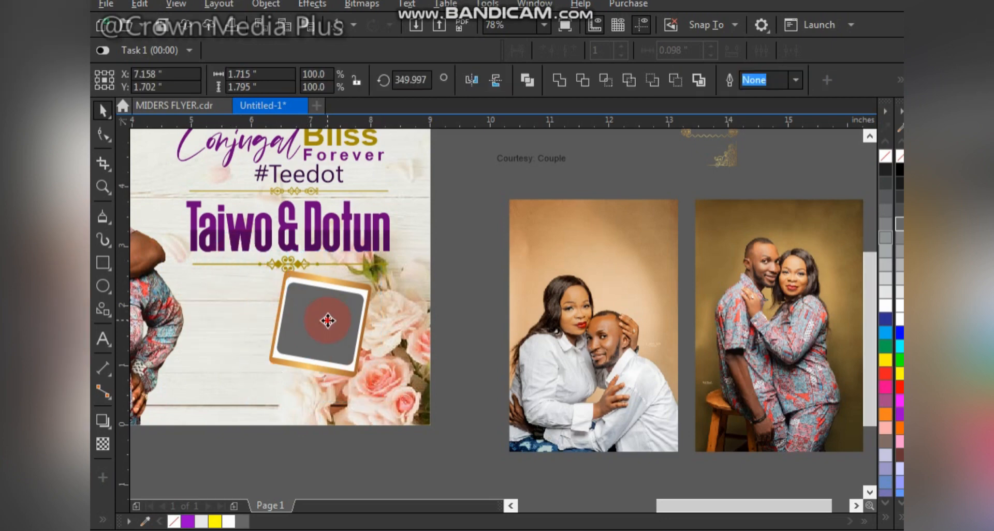
pyautogui.moveTo(376, 383); pyautogui.dragTo(383, 374)
pyautogui.moveTo(332, 317); pyautogui.dragTo(342, 304)
pyautogui.click(342, 305)
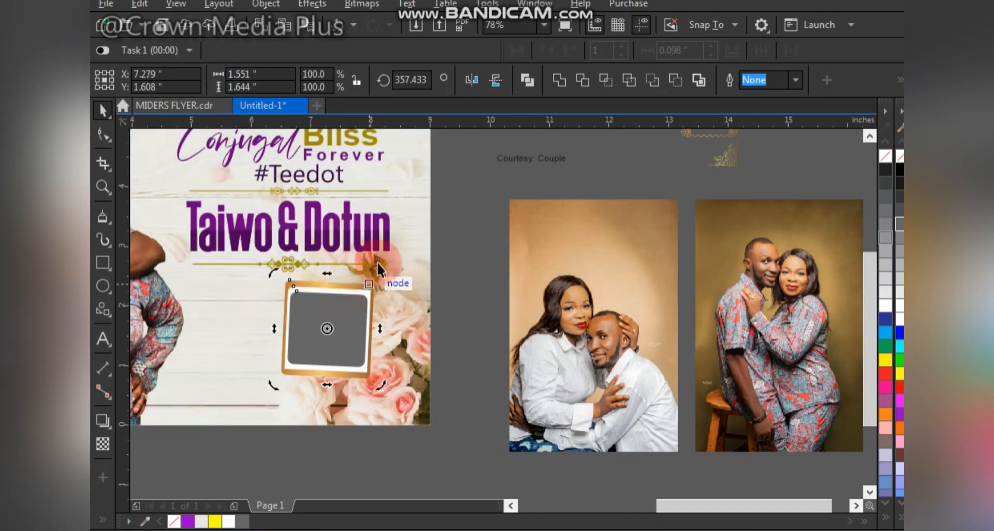
pyautogui.moveTo(377, 262); pyautogui.dragTo(387, 278)
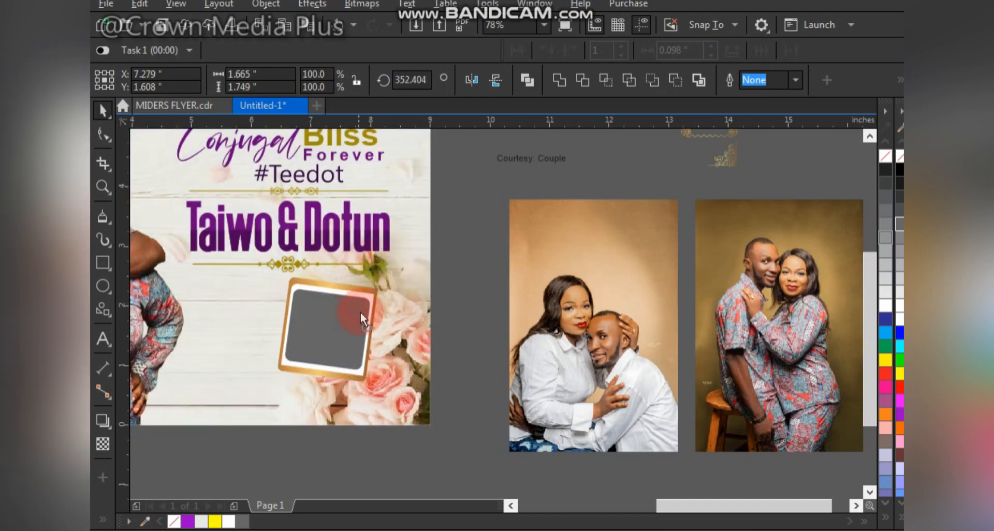
pyautogui.moveTo(360, 312); pyautogui.dragTo(290, 362)
pyautogui.click(470, 79)
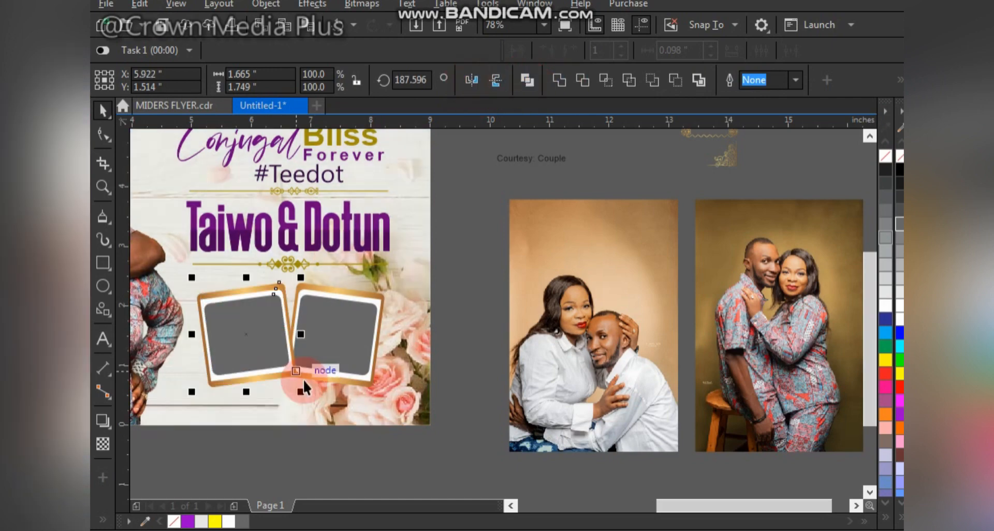
# Step: Draw a circle about 0.26 in across where the lower corners of the two tilted frames meet
pyautogui.scroll(3, 297, 370)
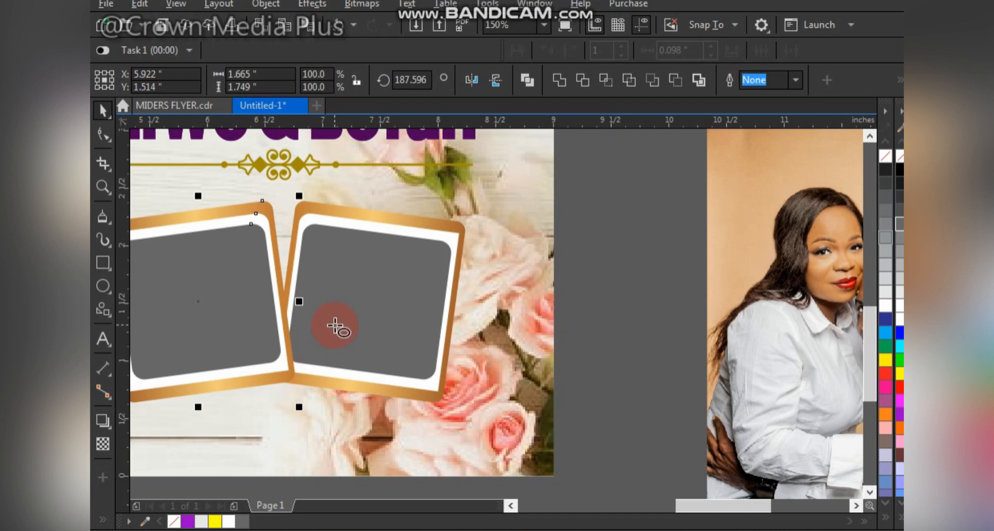
pyautogui.moveTo(264, 343); pyautogui.dragTo(296, 371)
pyautogui.press('space')
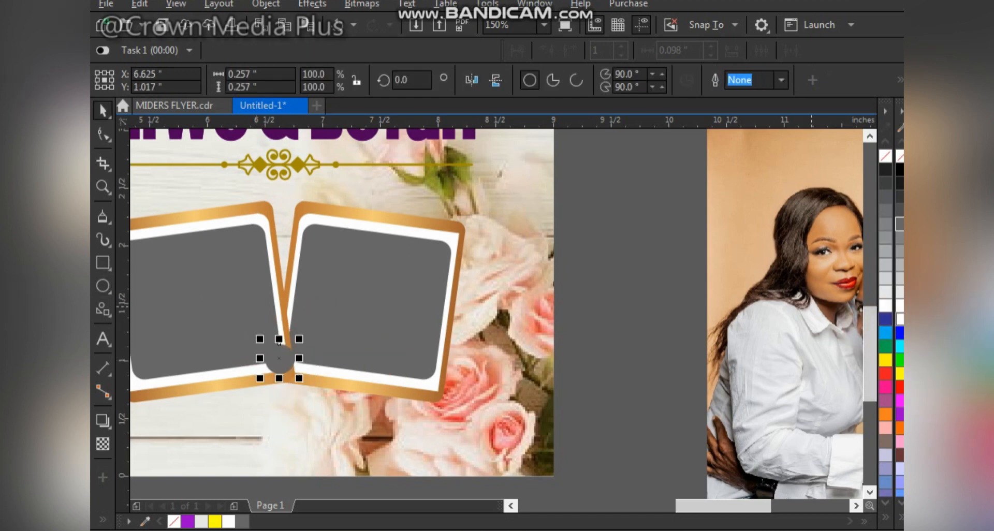
# Step: Fill the small circle white and move it over the point where the two frames' lower corners meet
pyautogui.click(900, 319)
pyautogui.scroll(1, 276, 369)
pyautogui.moveTo(296, 350)
pyautogui.mouseDown()
pyautogui.moveTo(306, 364)
pyautogui.moveTo(310, 347)
pyautogui.mouseUp()
pyautogui.scroll(-2, 309, 347)
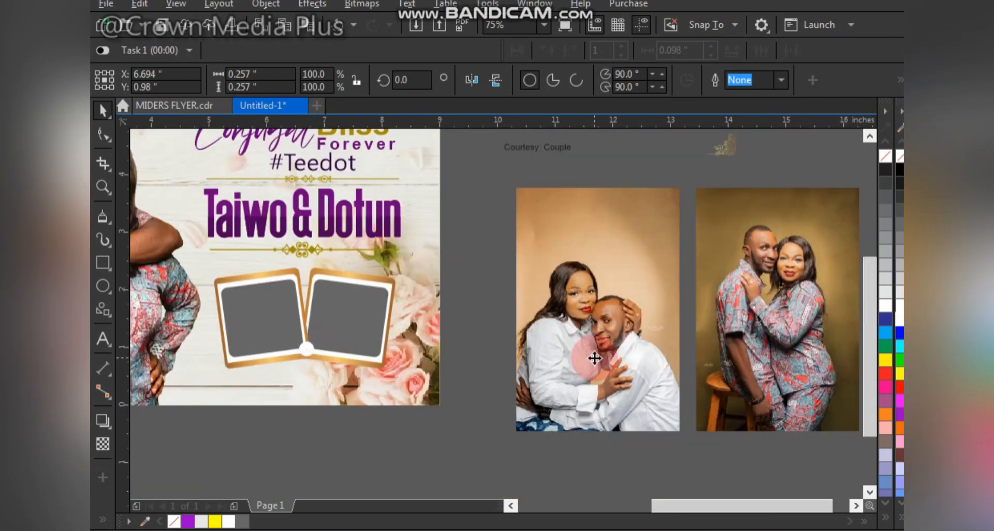
# Step: Place the photo of the couple in white shirts inside the left frame and scale it to about 1.78 in wide
pyautogui.moveTo(593, 352)
pyautogui.mouseDown()
pyautogui.moveTo(264, 328)
pyautogui.moveTo(228, 337)
pyautogui.mouseUp()
pyautogui.hotkey('ctrl', 'z')
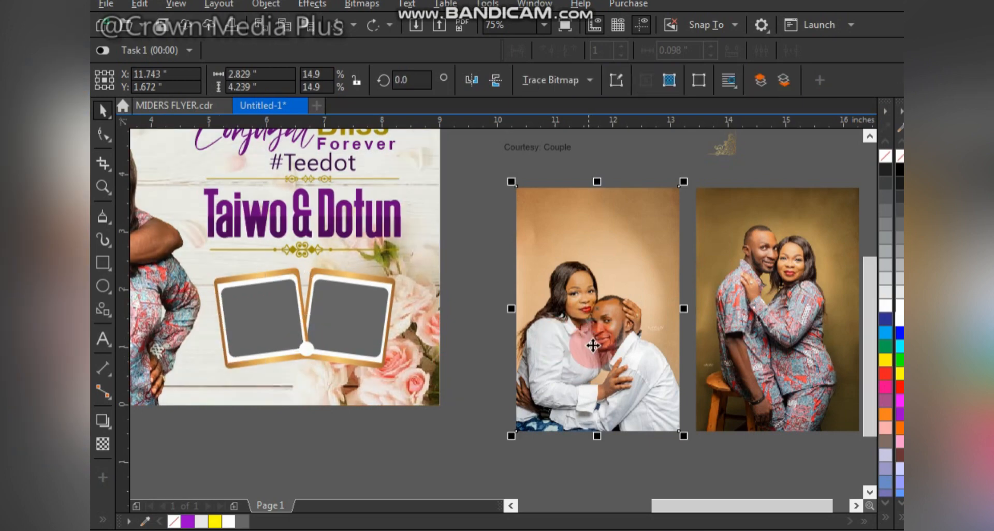
pyautogui.moveTo(593, 344); pyautogui.dragTo(283, 322)
pyautogui.click(310, 381)
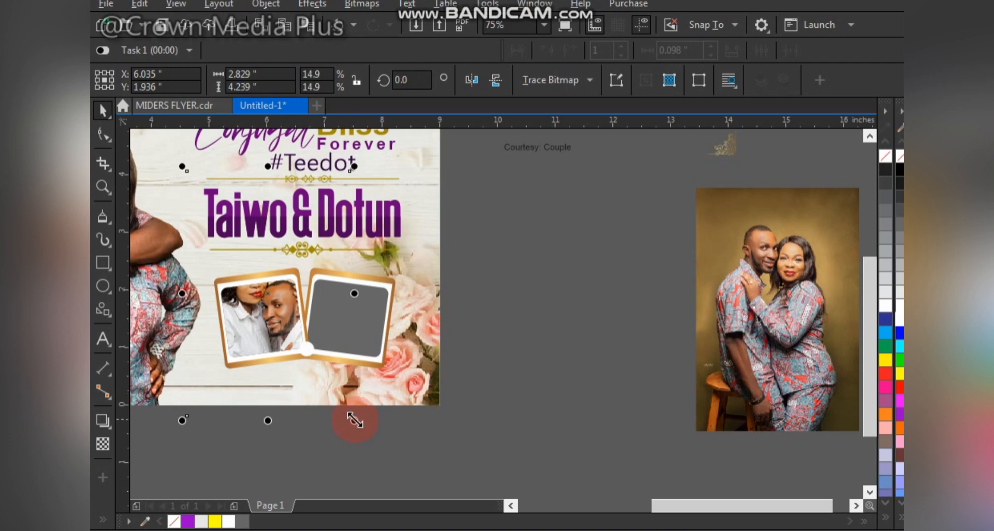
pyautogui.moveTo(354, 420); pyautogui.dragTo(328, 427)
pyautogui.moveTo(269, 311)
pyautogui.mouseDown()
pyautogui.moveTo(269, 326)
pyautogui.moveTo(287, 307)
pyautogui.mouseUp()
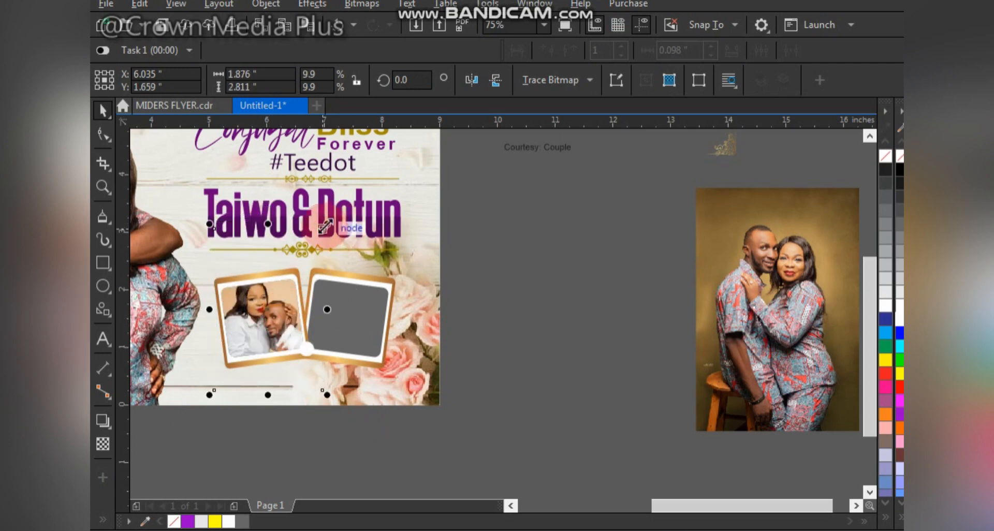
pyautogui.moveTo(322, 228); pyautogui.dragTo(327, 234)
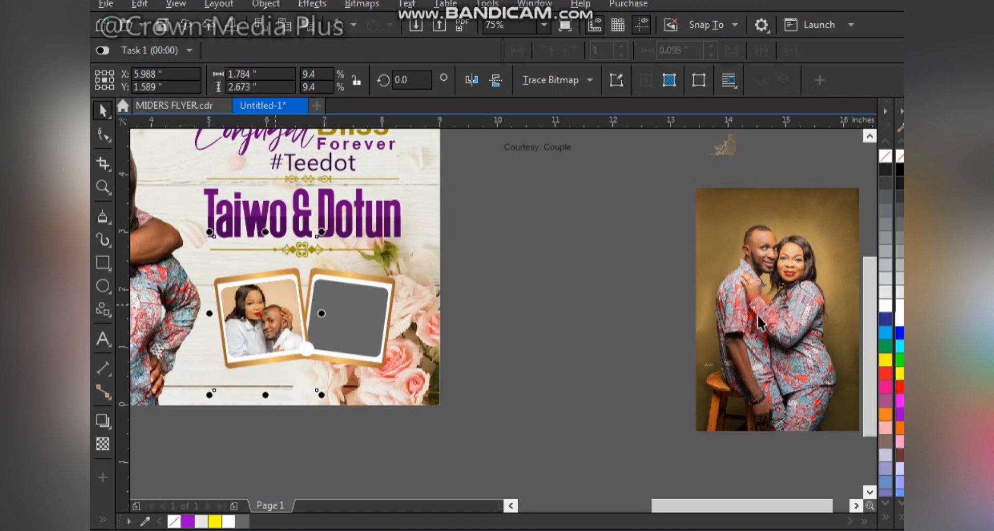
# Step: Place the photo of the couple in patterned outfits inside the right frame, scaling and shifting it so both faces fit
pyautogui.moveTo(779, 262); pyautogui.dragTo(579, 291)
pyautogui.moveTo(302, 317); pyautogui.dragTo(347, 308)
pyautogui.click(399, 357)
pyautogui.click(428, 228)
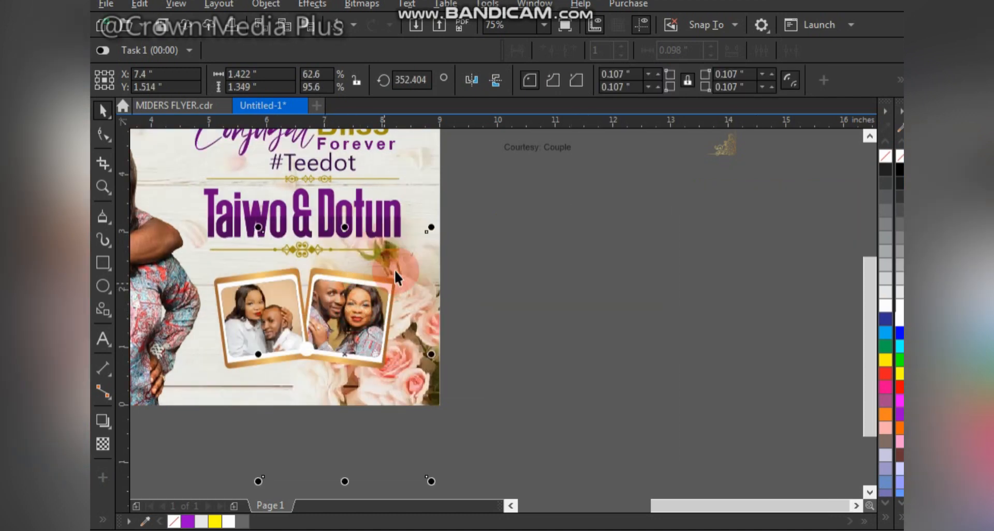
pyautogui.moveTo(433, 244)
pyautogui.mouseDown()
pyautogui.moveTo(438, 255)
pyautogui.moveTo(419, 239)
pyautogui.mouseUp()
pyautogui.click(372, 301)
pyautogui.moveTo(372, 301); pyautogui.dragTo(371, 308)
pyautogui.click(459, 266)
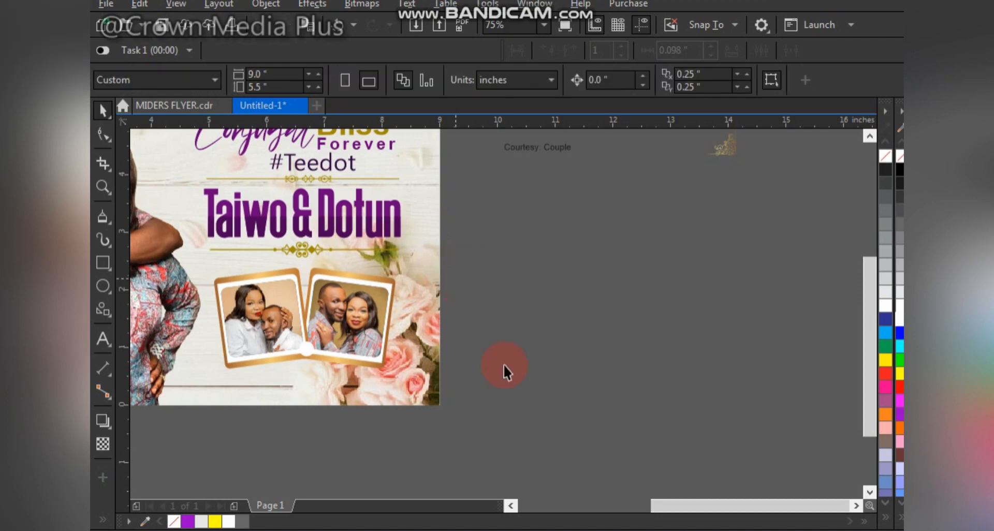
# Step: Group the two photo frames with the circle and enlarge the group to about 3.33 in wide
pyautogui.press('F4')
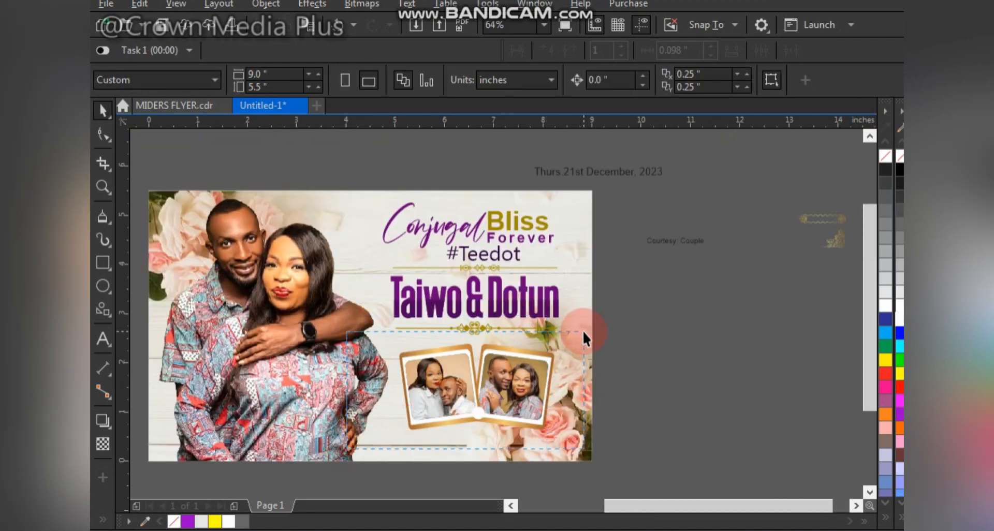
pyautogui.click(557, 356)
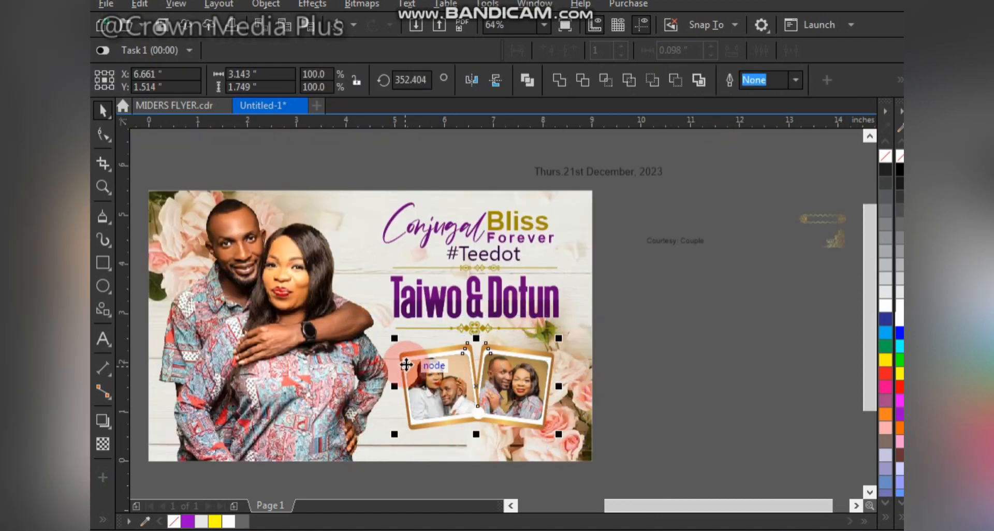
pyautogui.hotkey('ctrl', 'g')
pyautogui.moveTo(394, 338); pyautogui.dragTo(385, 334)
# Step: Make the date text bold, place it directly under the couple's names, and shrink it to about 13.8 pt
pyautogui.click(609, 161)
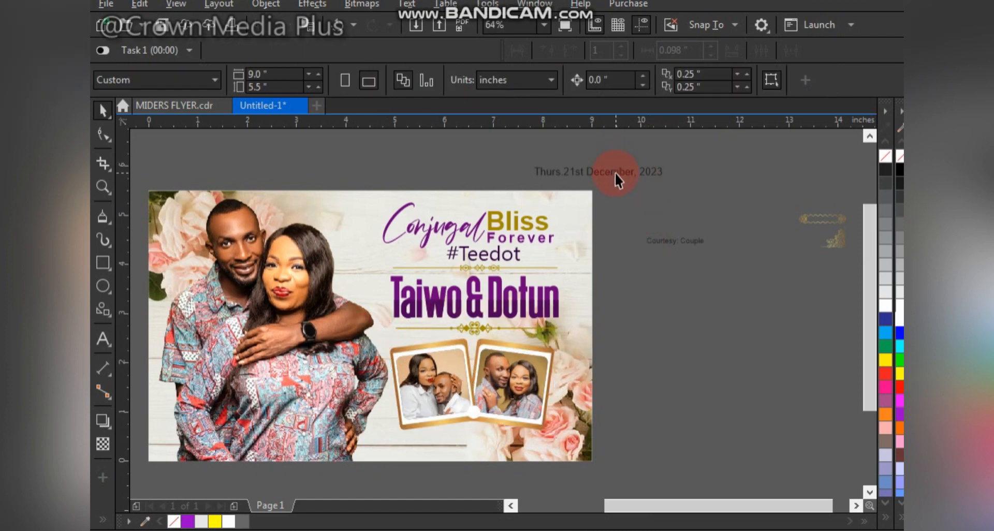
pyautogui.click(614, 173)
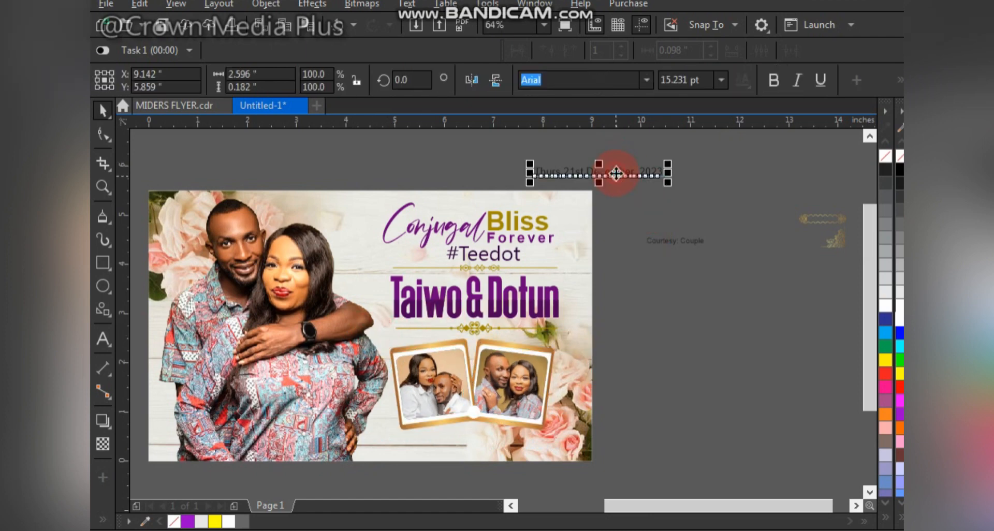
pyautogui.click(766, 85)
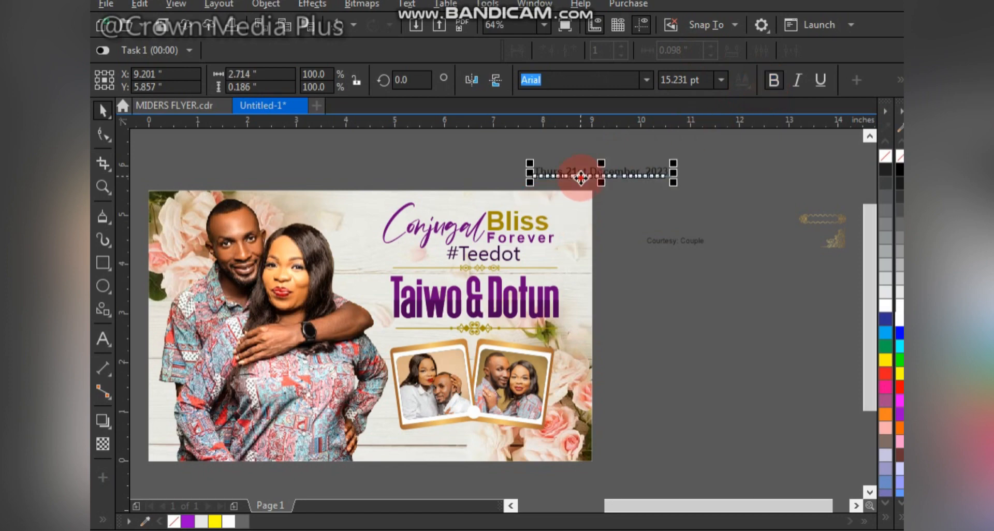
pyautogui.moveTo(581, 177); pyautogui.dragTo(440, 332)
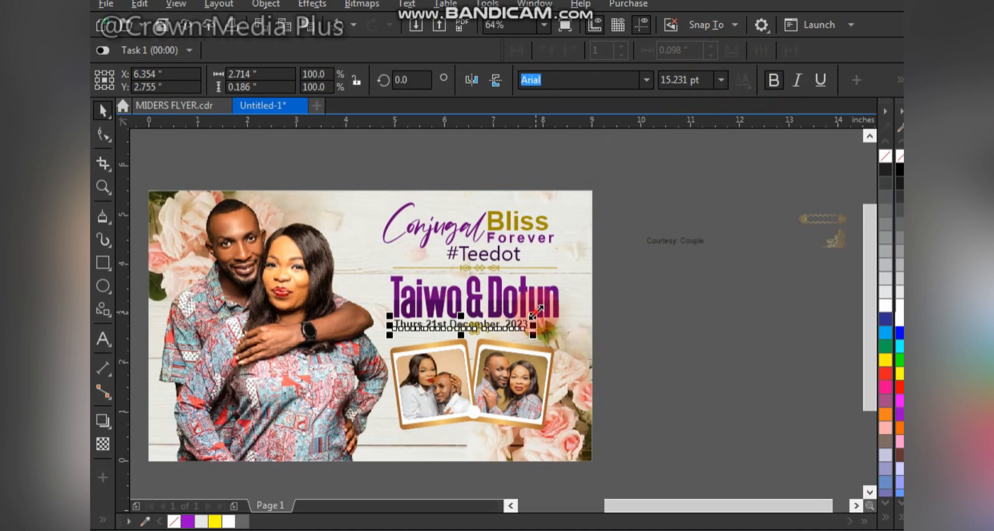
pyautogui.moveTo(536, 312); pyautogui.dragTo(521, 316)
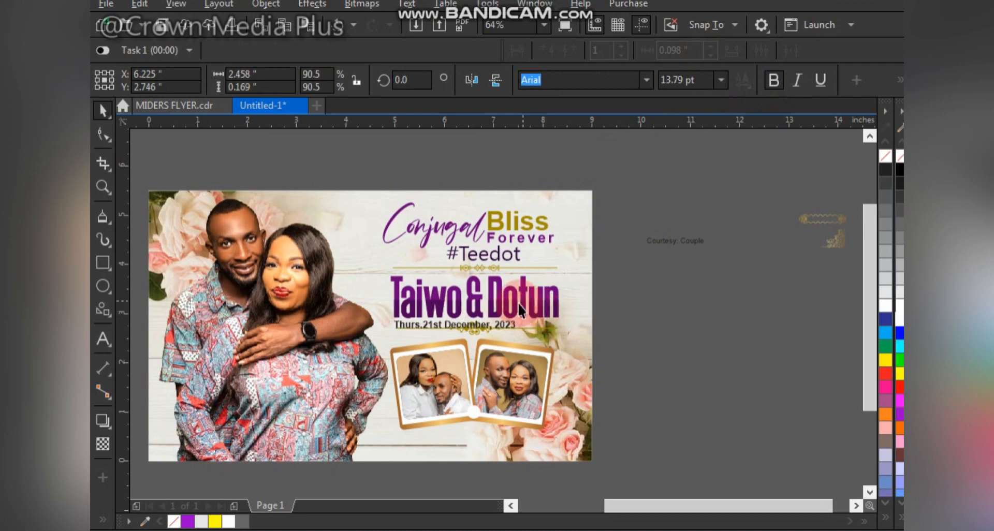
# Step: Move the lower ornamental divider and the photo frames down together by about 0.2 in to clear the date
pyautogui.click(545, 327)
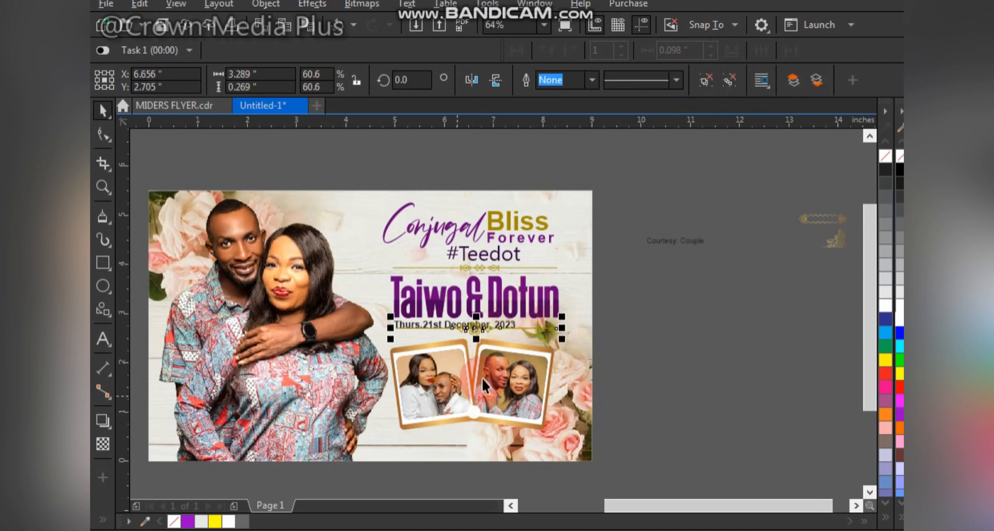
pyautogui.moveTo(507, 382); pyautogui.dragTo(604, 400)
pyautogui.hotkey('ctrl', 'z')
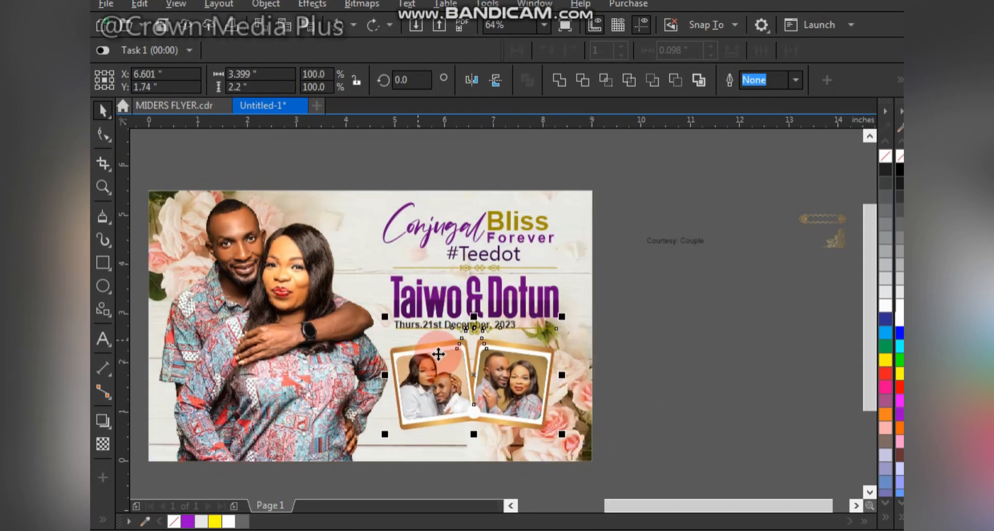
pyautogui.scroll(3, 436, 346)
pyautogui.moveTo(435, 378); pyautogui.dragTo(432, 400)
pyautogui.scroll(-3, 505, 328)
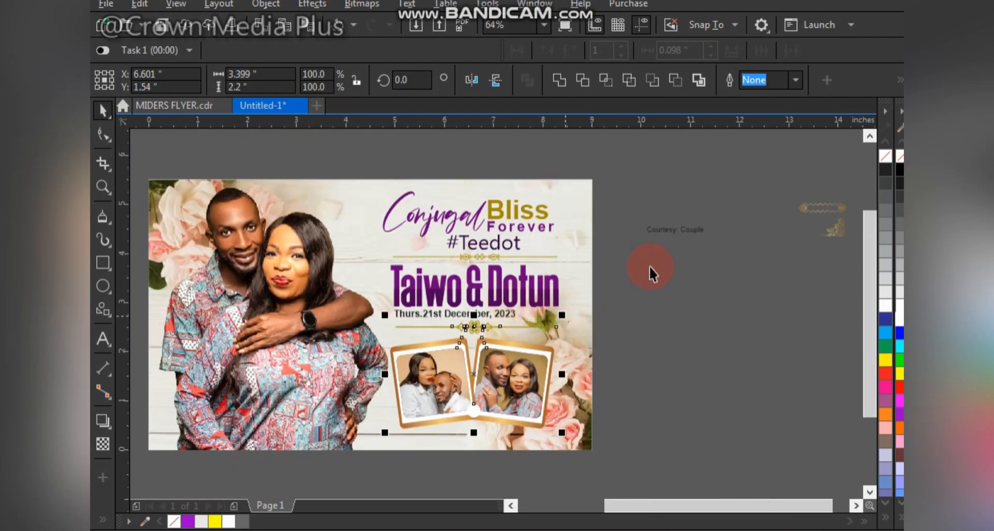
# Step: Delete the leftover gold ornaments beside the page and place the "Courtesy: Couple" text below the photo frames
pyautogui.click(679, 239)
pyautogui.moveTo(683, 234); pyautogui.dragTo(687, 373)
pyautogui.moveTo(736, 277); pyautogui.dragTo(878, 191)
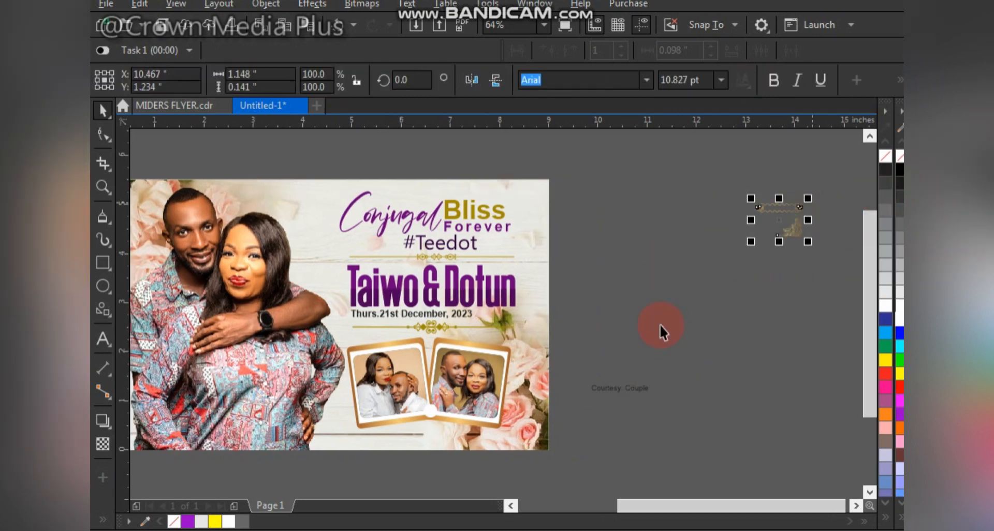
pyautogui.press('Delete')
pyautogui.moveTo(618, 392); pyautogui.dragTo(354, 443)
pyautogui.scroll(2, 475, 465)
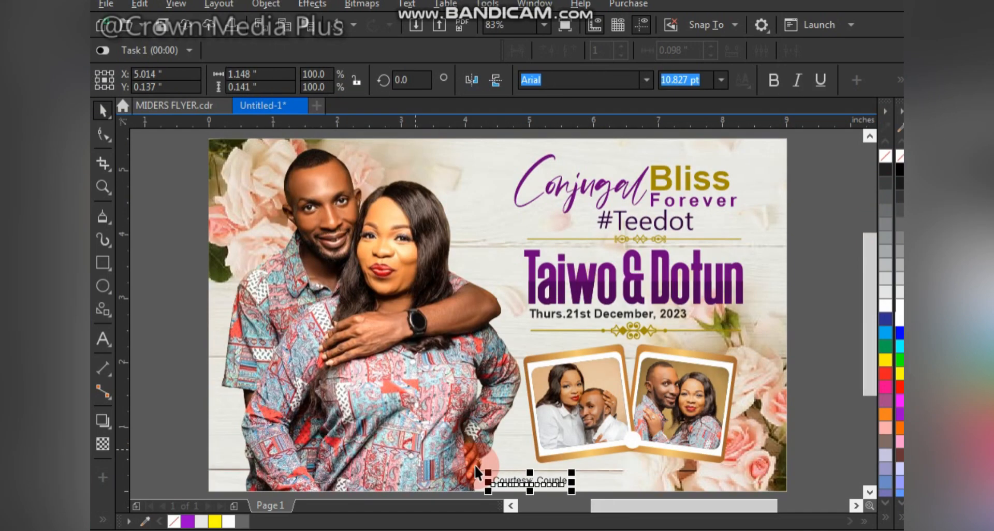
# Step: Make the "Courtesy: Couple" text bold, uppercase and black, and enlarge it to about 13.6 pt
pyautogui.doubleClick(548, 483)
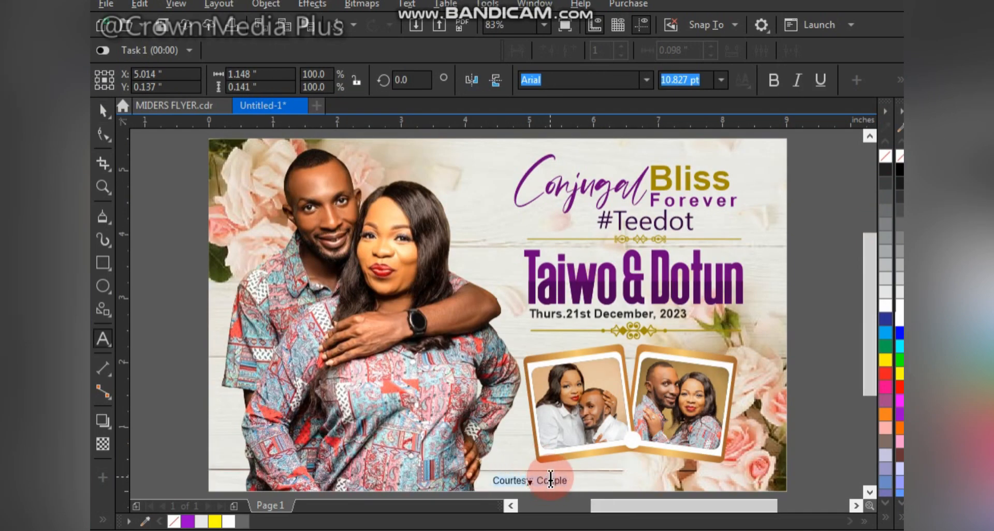
pyautogui.hotkey('ctrl', 'a')
pyautogui.hotkey('ctrl', 'b')
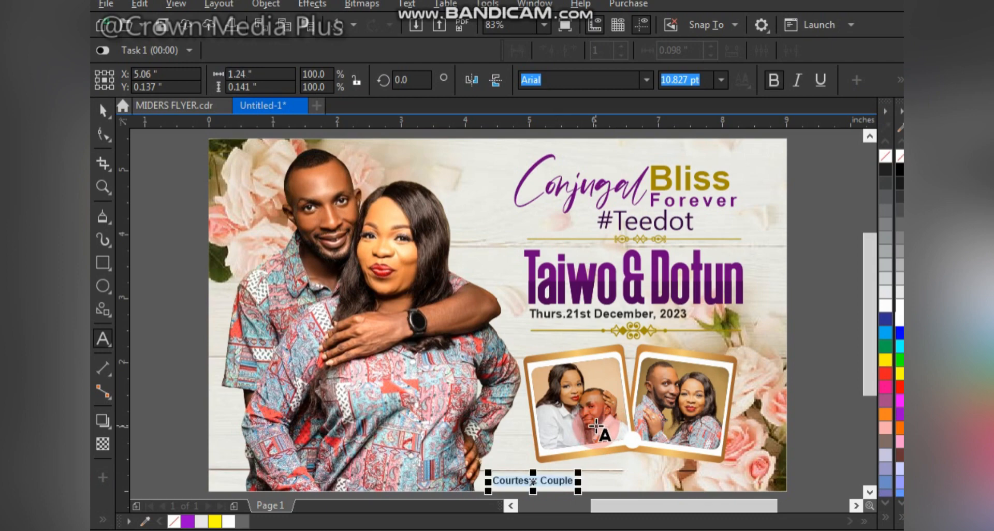
pyautogui.hotkey('shift', 'F3')
pyautogui.press('Return')
pyautogui.hotkey('ctrl', 'space')
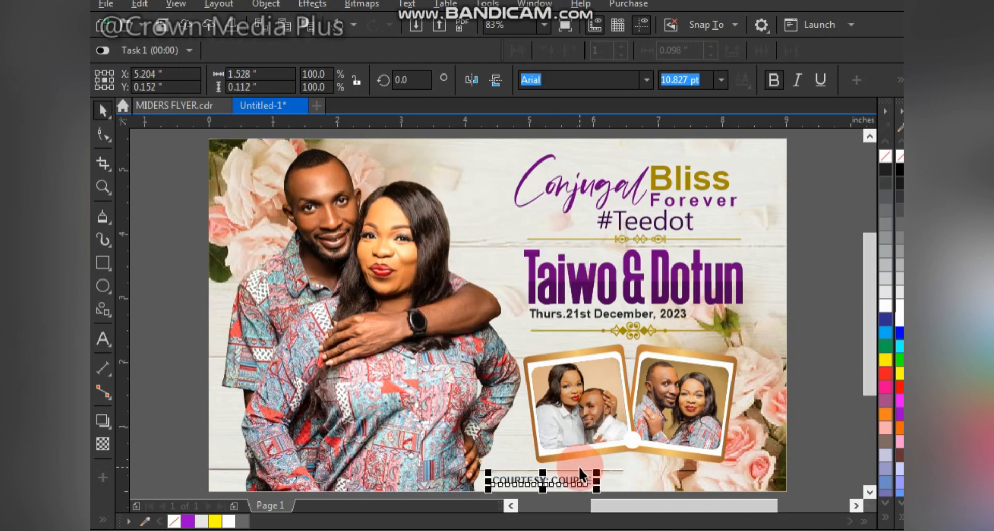
pyautogui.moveTo(602, 472); pyautogui.dragTo(622, 471)
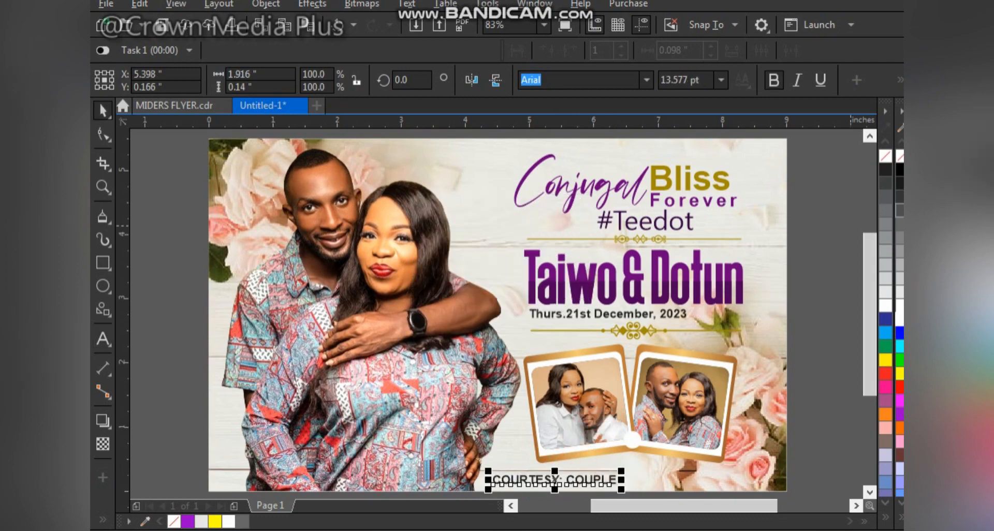
pyautogui.click(796, 296)
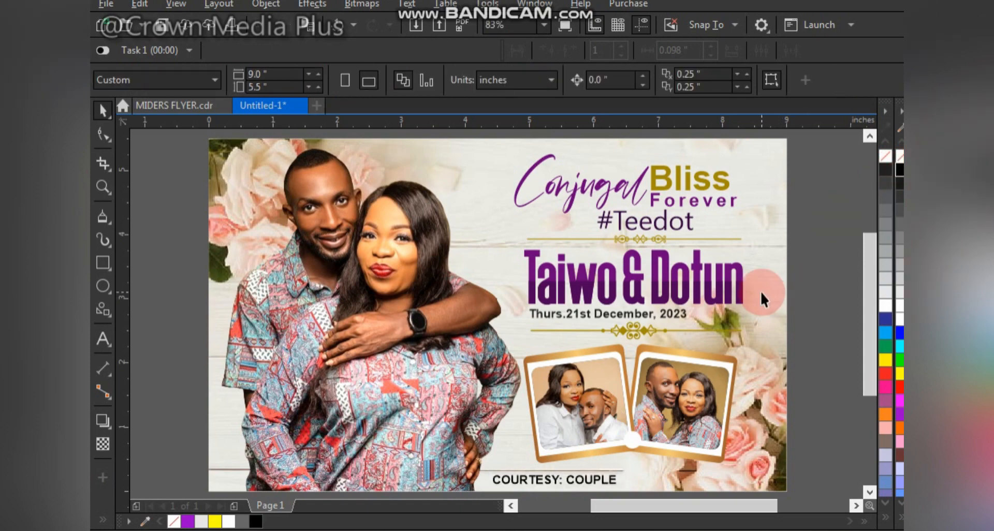
# Step: Add a Multiply drop shadow with opacity 50 and feather 15 to the grouped photo frames
pyautogui.click(607, 449)
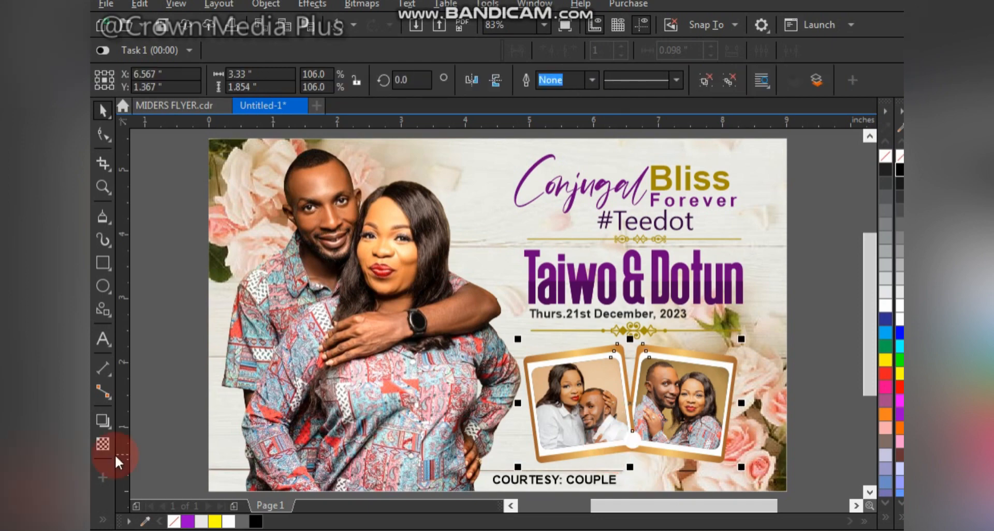
pyautogui.click(107, 427)
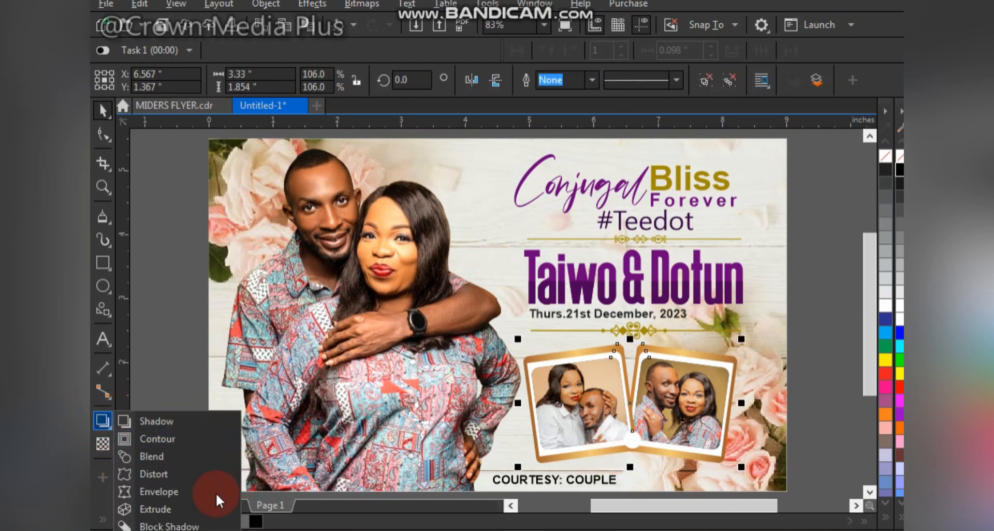
pyautogui.click(166, 418)
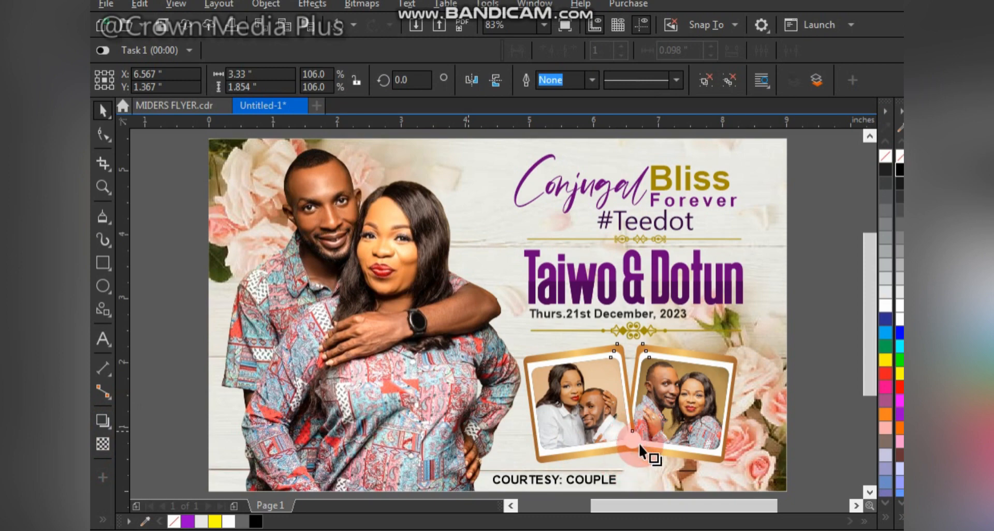
pyautogui.moveTo(639, 444)
pyautogui.mouseDown()
pyautogui.moveTo(654, 426)
pyautogui.moveTo(642, 427)
pyautogui.mouseUp()
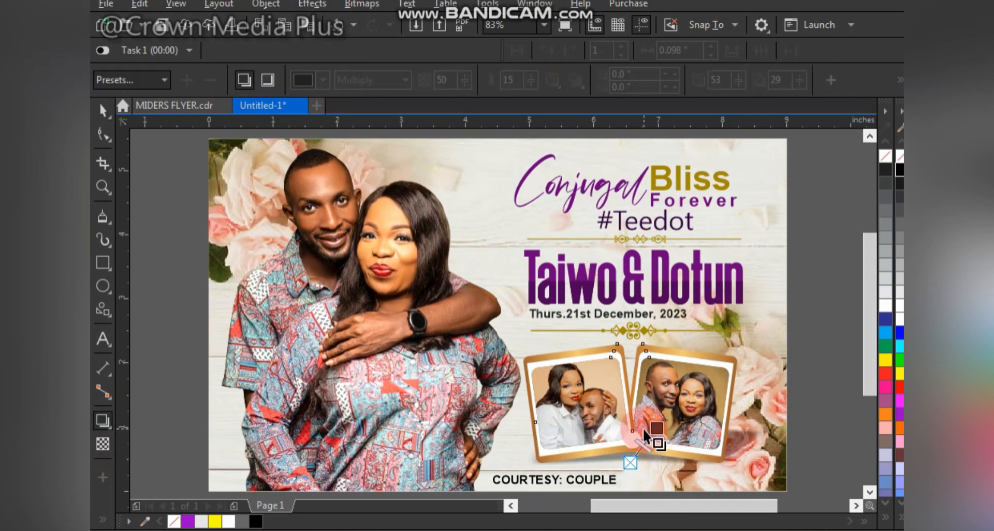
pyautogui.click(798, 320)
pyautogui.click(810, 332)
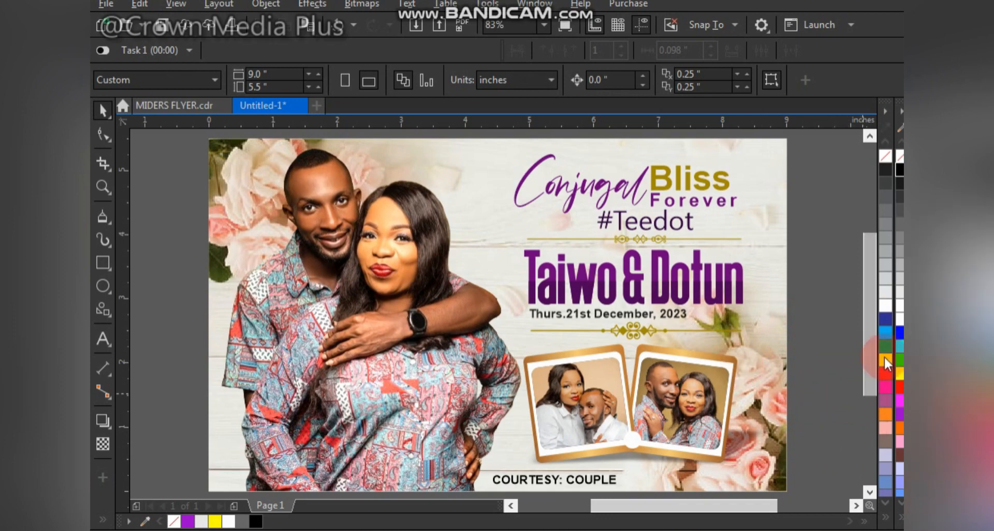
# Step: Preview the finished souvenir layout full screen and return to the drawing
pyautogui.press('F9')
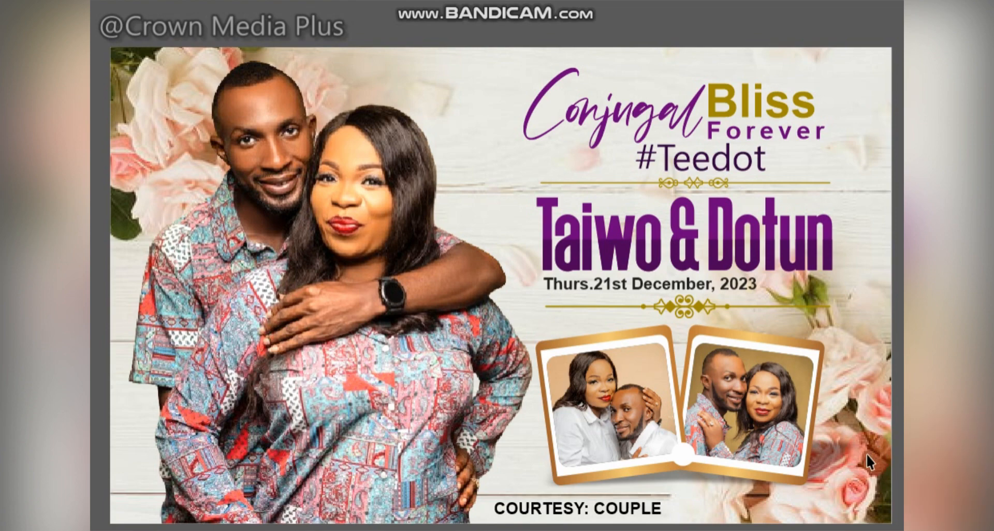
pyautogui.click(666, 335)
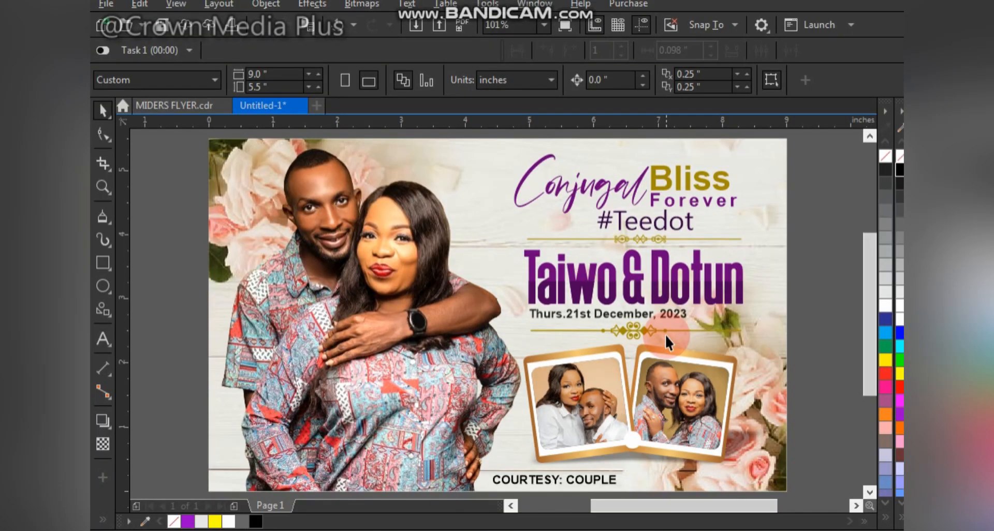